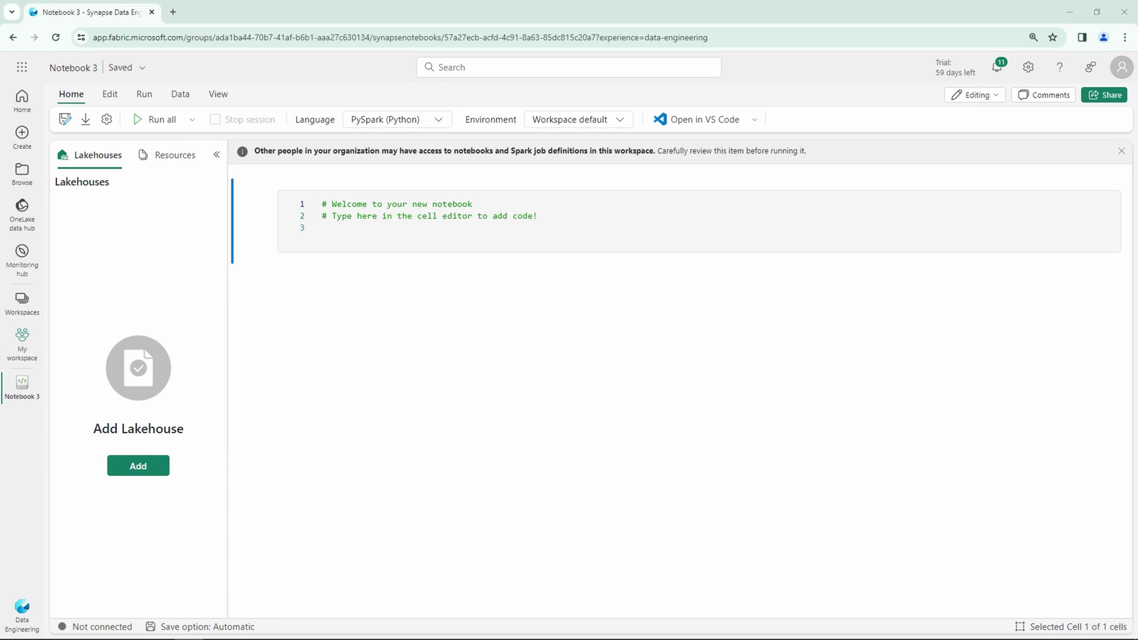
Rename the notebook to nb_tutorial004_demo001_notebook_parameters
{"action": "left_click", "coordinate": [76, 68]}
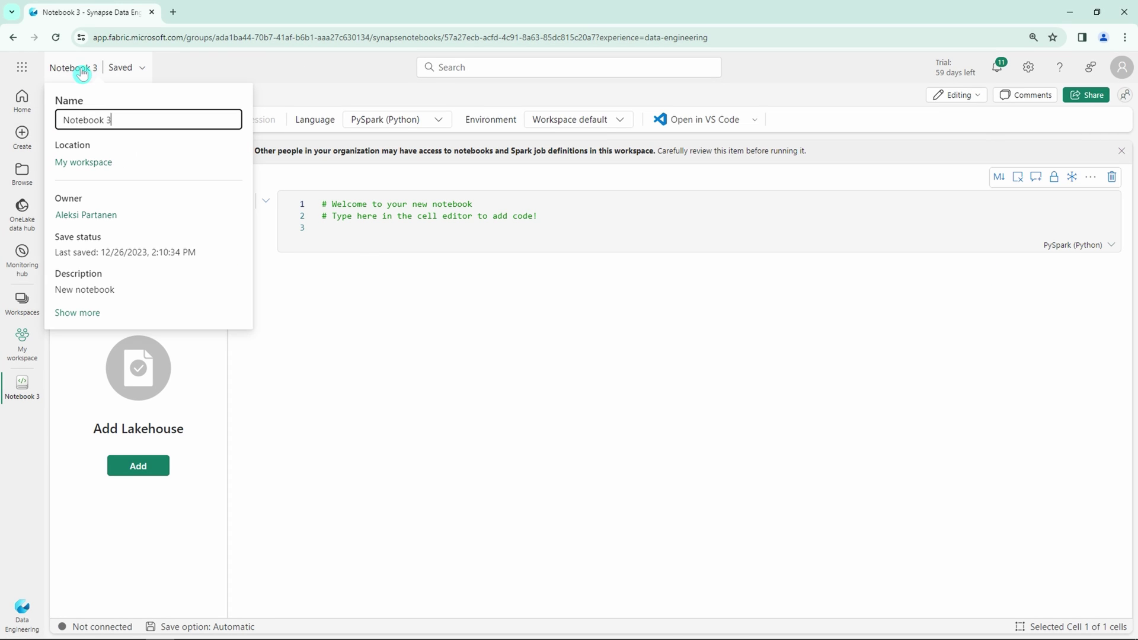
{"action": "triple_click", "coordinate": [122, 120]}
{"action": "type", "text": "nb_tutorial004_demo001_notebook_parameters"}
{"action": "left_click", "coordinate": [341, 308]}
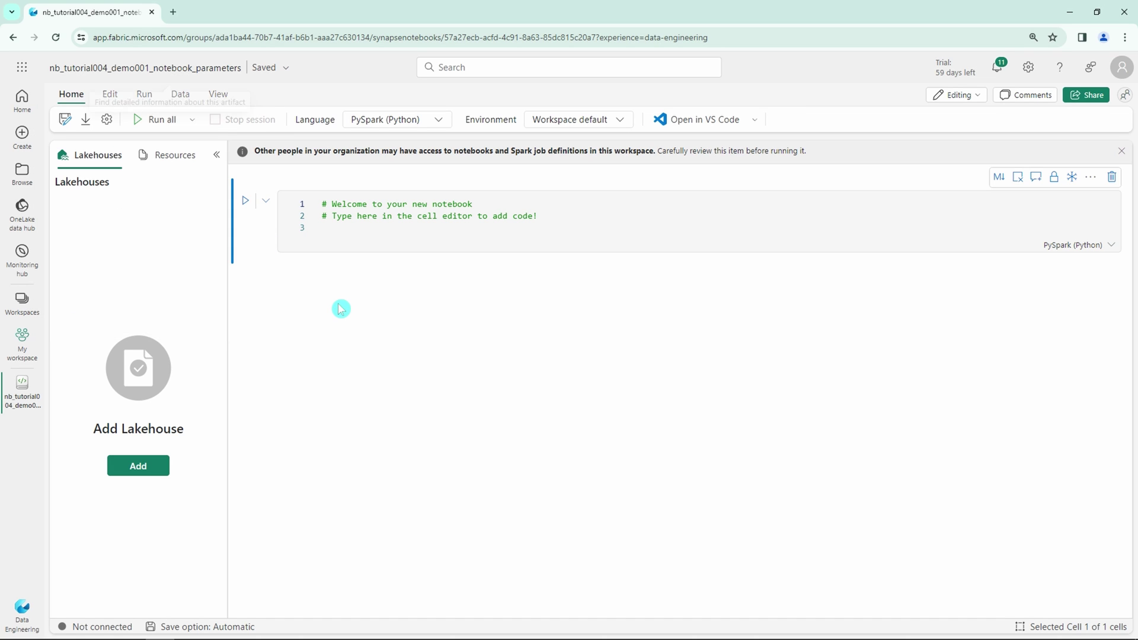
Replace the starter comments with defaults: parameter1 string, parameter2 = 0, parameter3 = False
{"action": "left_click", "coordinate": [344, 228]}
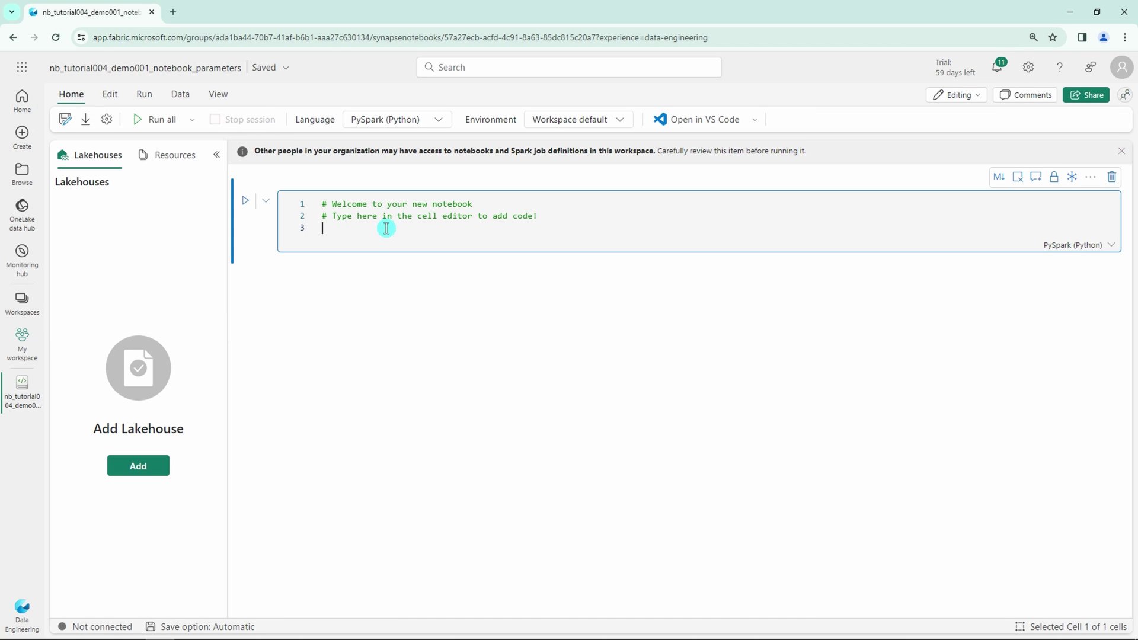
{"action": "left_click_drag", "start_coordinate": [563, 224], "coordinate": [415, 150]}
{"action": "key", "text": "BackSpace"}
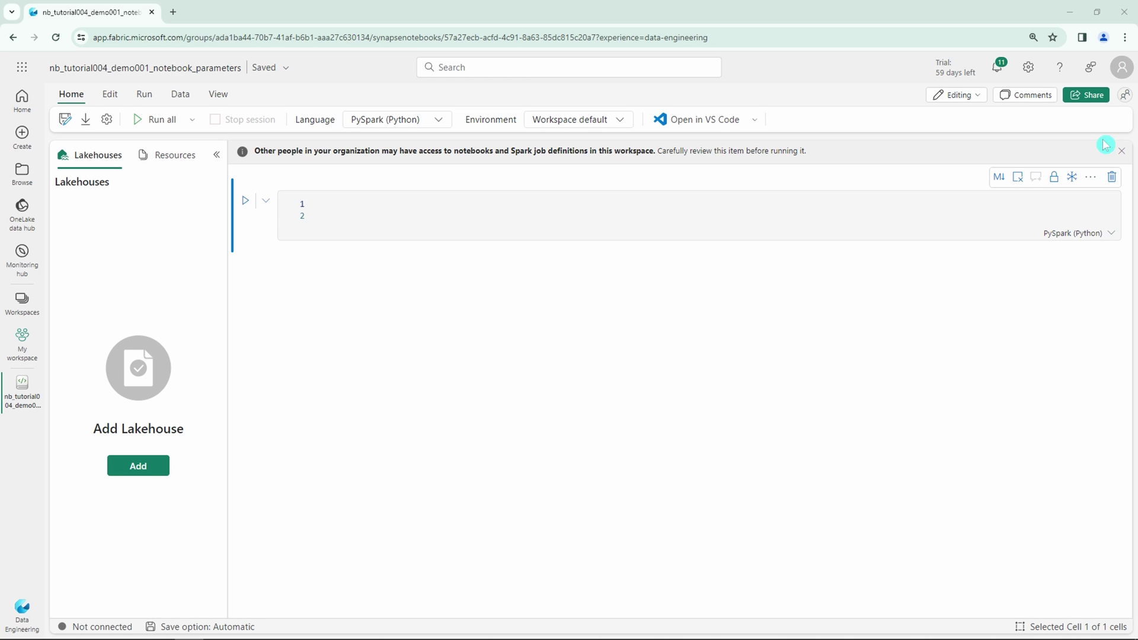
{"action": "left_click", "coordinate": [332, 214]}
{"action": "type", "text": "parameter1 = \"this is a default value for parameter1\" parameter2 = 0 parameter3 = False"}
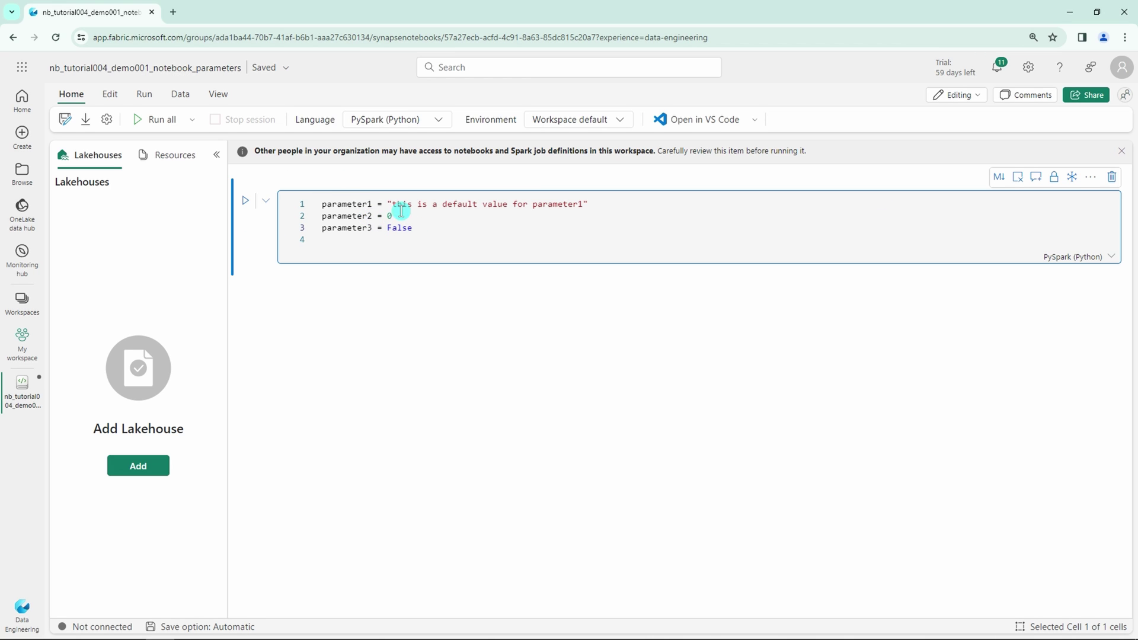
{"action": "left_click_drag", "start_coordinate": [590, 203], "coordinate": [314, 205]}
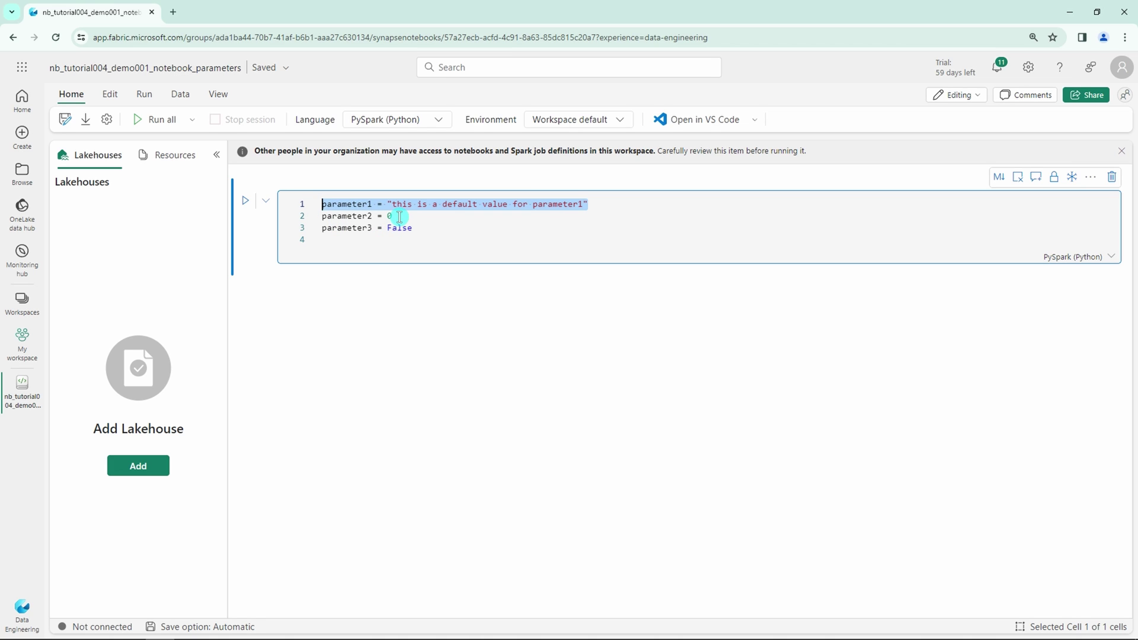
{"action": "left_click_drag", "start_coordinate": [400, 217], "coordinate": [310, 215]}
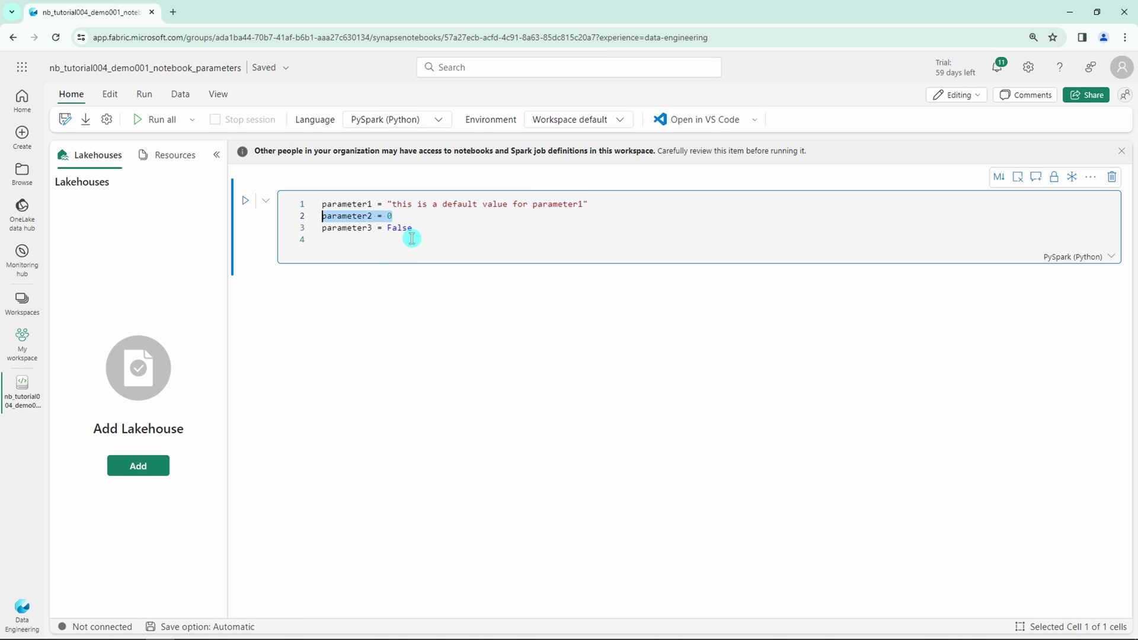
{"action": "left_click_drag", "start_coordinate": [413, 228], "coordinate": [318, 217]}
{"action": "left_click", "coordinate": [432, 228]}
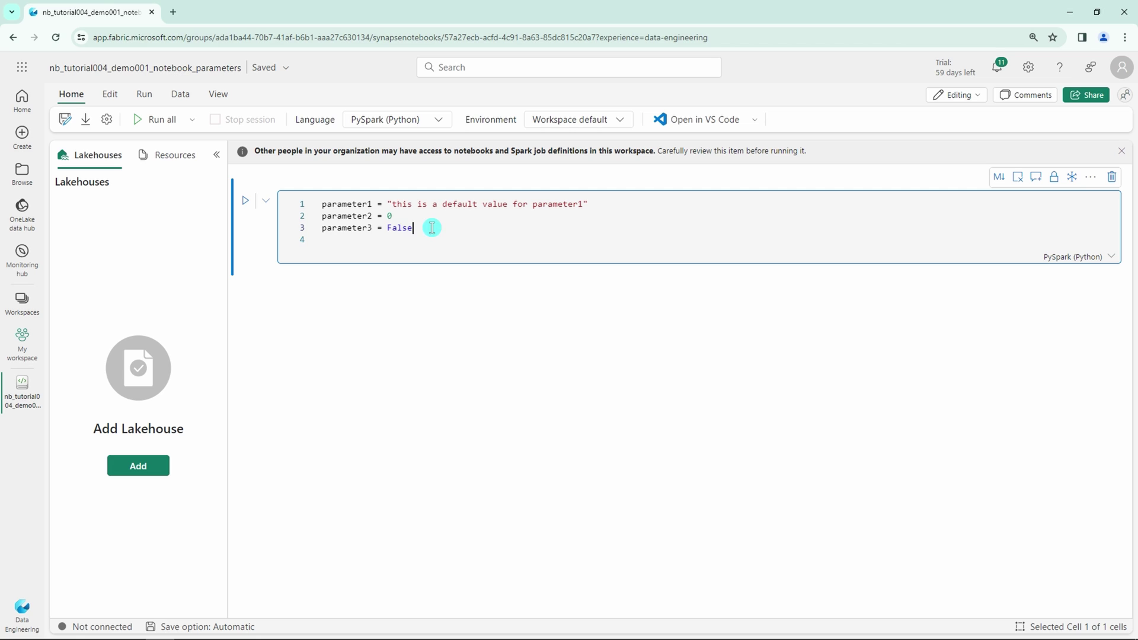
{"action": "left_click_drag", "start_coordinate": [431, 227], "coordinate": [303, 226]}
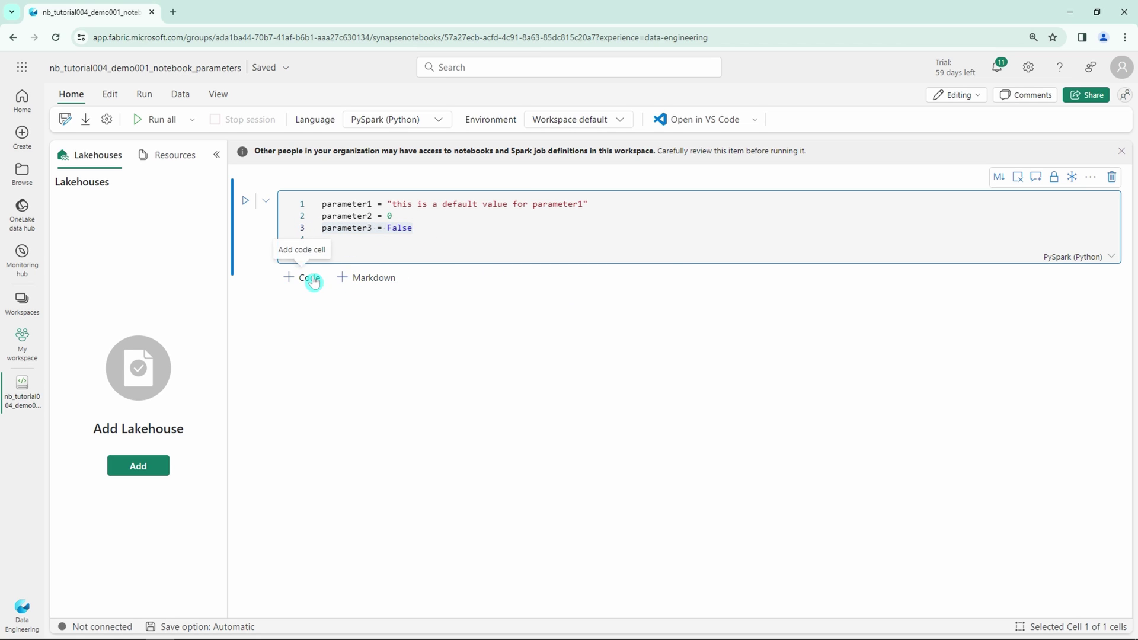
Add a new code cell below containing print(parameter1), print(parameter2) and print(parameter3)
{"action": "left_click", "coordinate": [309, 278]}
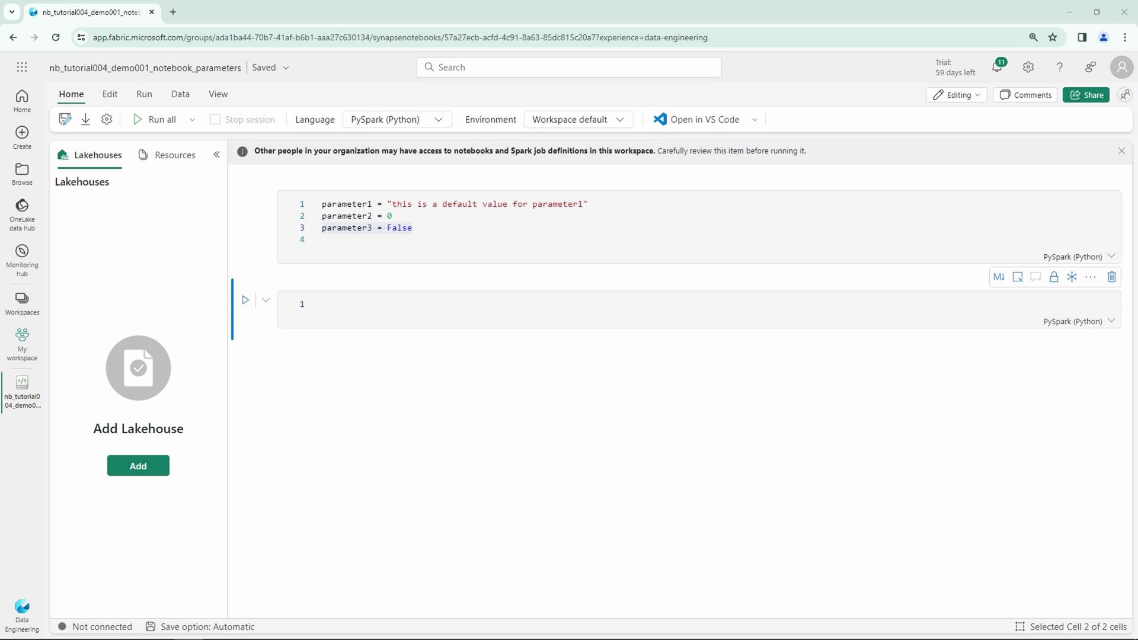
{"action": "left_click", "coordinate": [321, 303]}
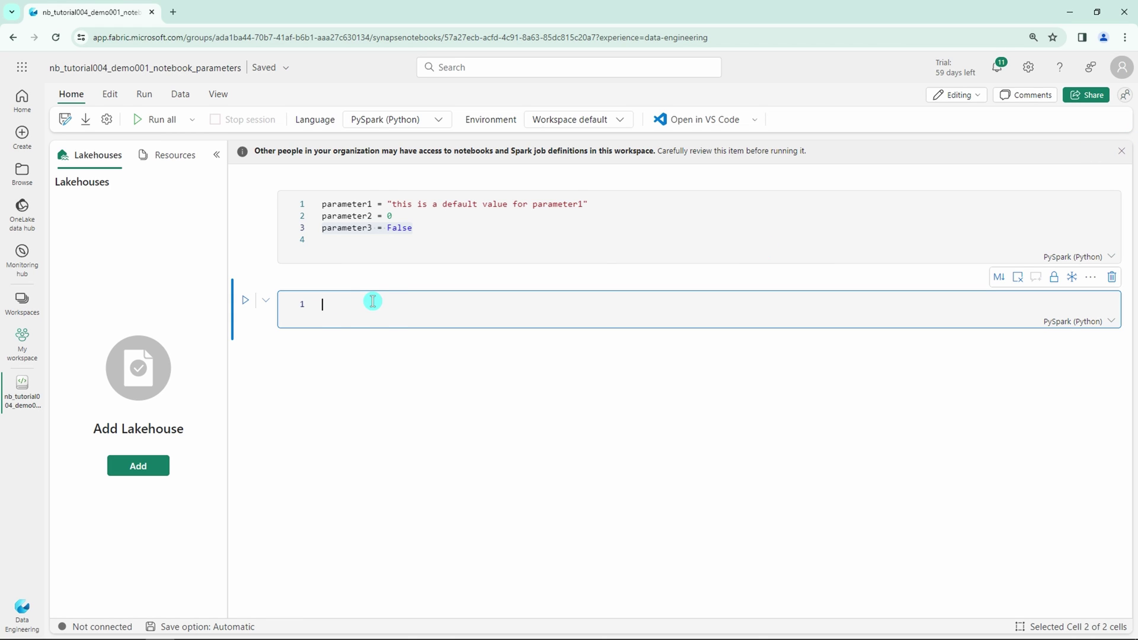
{"action": "type", "text": "print(parameter1) print(parameter2) print(parameter3)"}
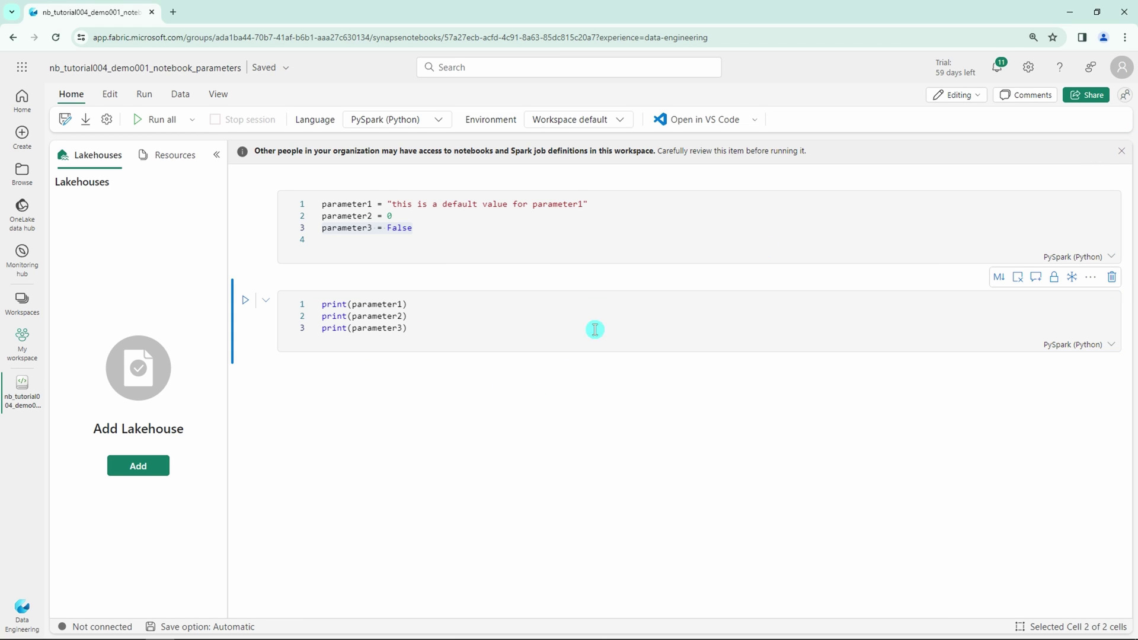
{"action": "left_click", "coordinate": [865, 231]}
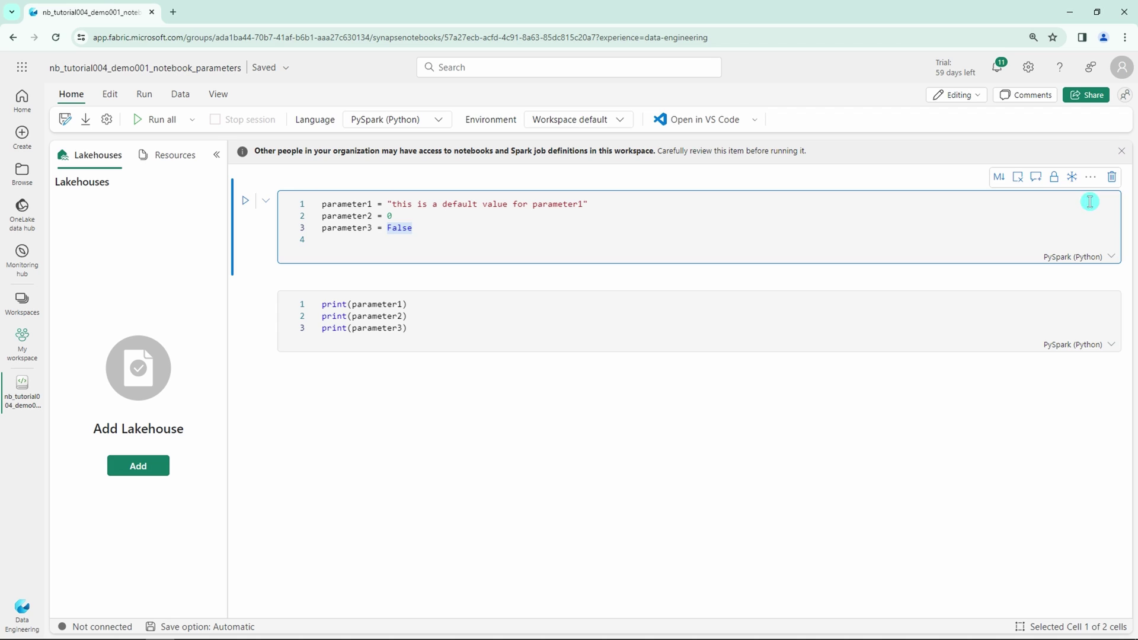
Apply Toggle parameter cell to cell 1 so its defaults become the parameters cell
{"action": "left_click", "coordinate": [1091, 178]}
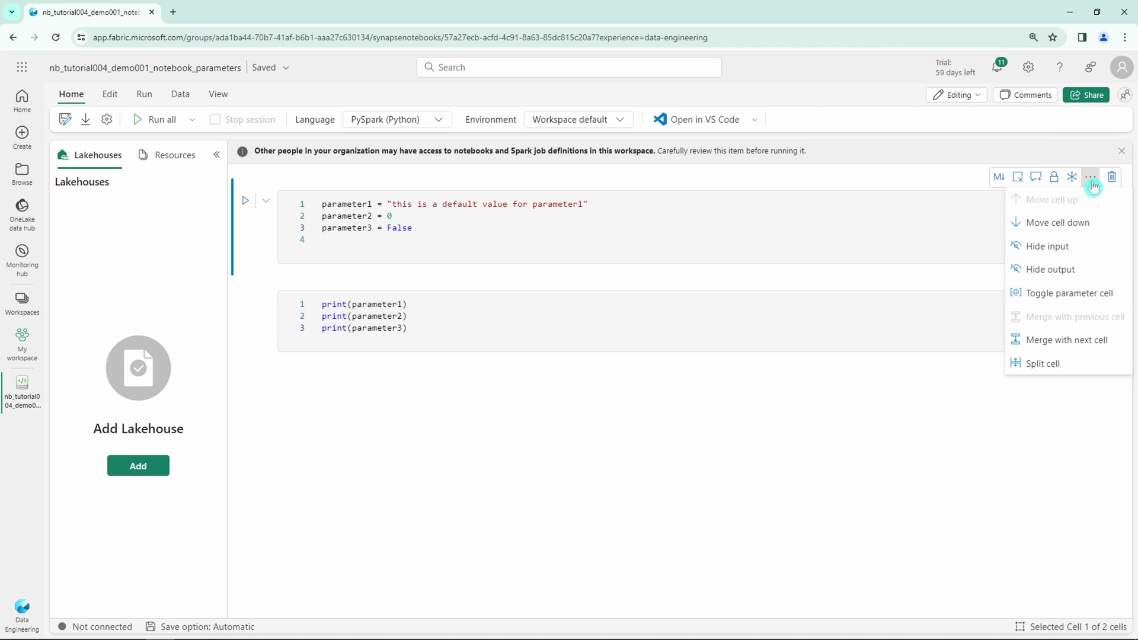
{"action": "left_click", "coordinate": [1055, 298]}
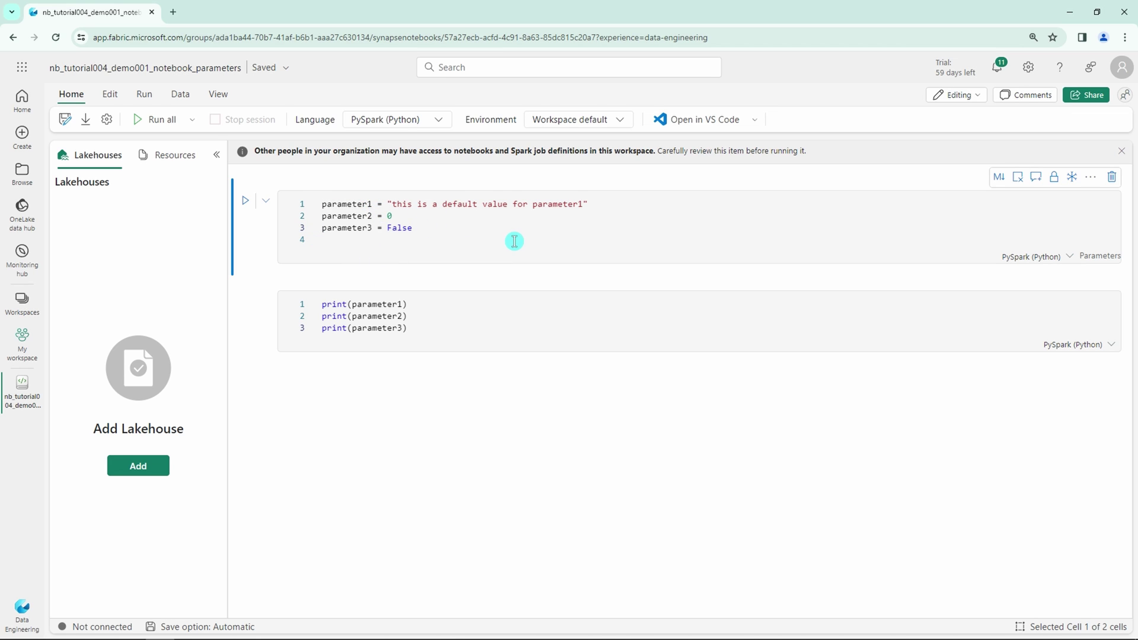
{"action": "left_click", "coordinate": [118, 98]}
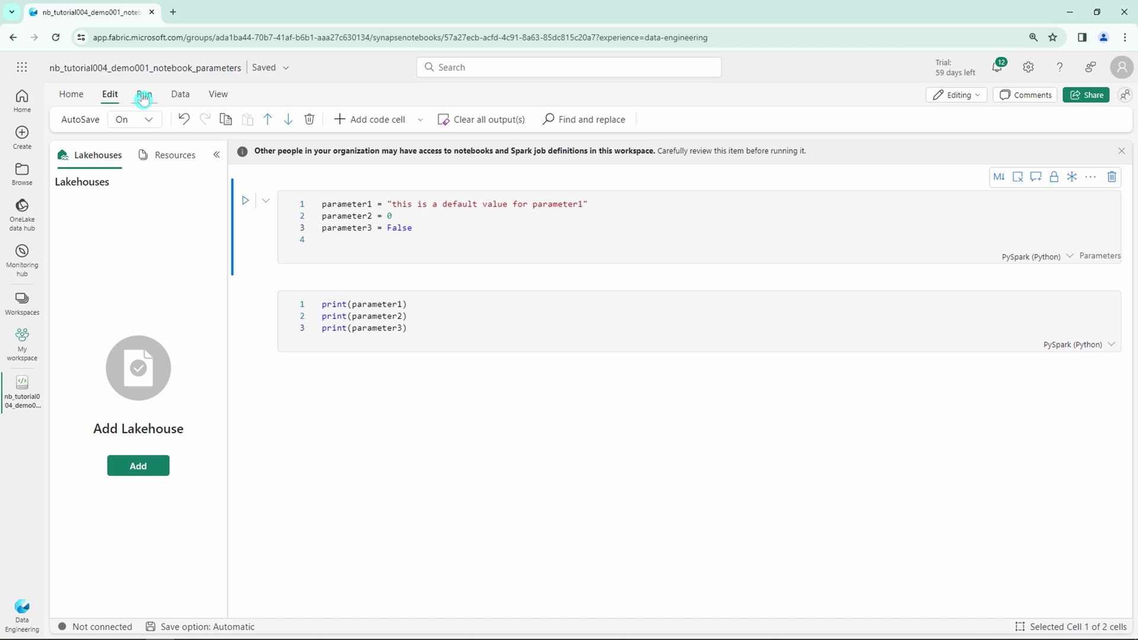
Create a new pipeline named pl_tutorial004_demo001_notebook_parameters from the notebook via Add to pipeline
{"action": "left_click", "coordinate": [144, 96]}
{"action": "left_click", "coordinate": [287, 120]}
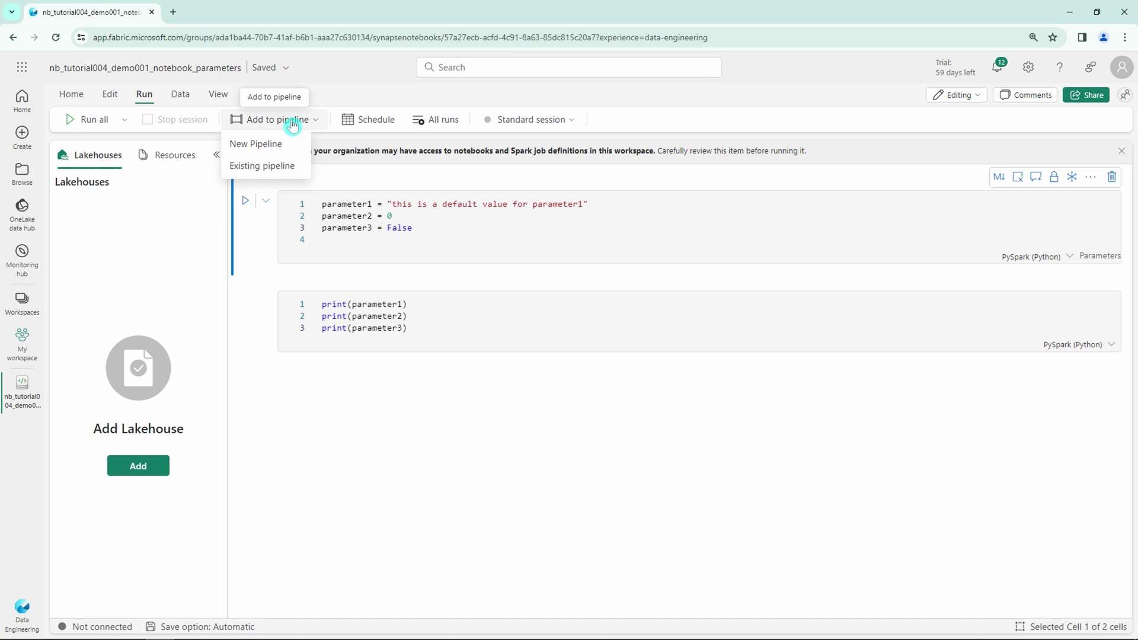
{"action": "left_click", "coordinate": [275, 149]}
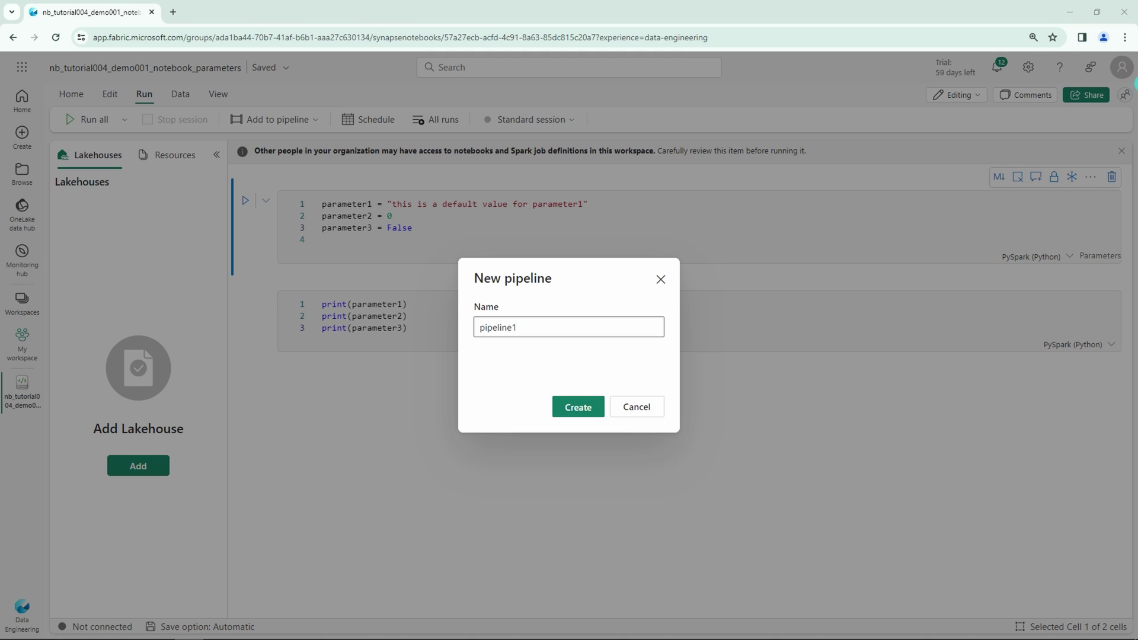
{"action": "left_click_drag", "start_coordinate": [521, 327], "coordinate": [458, 326]}
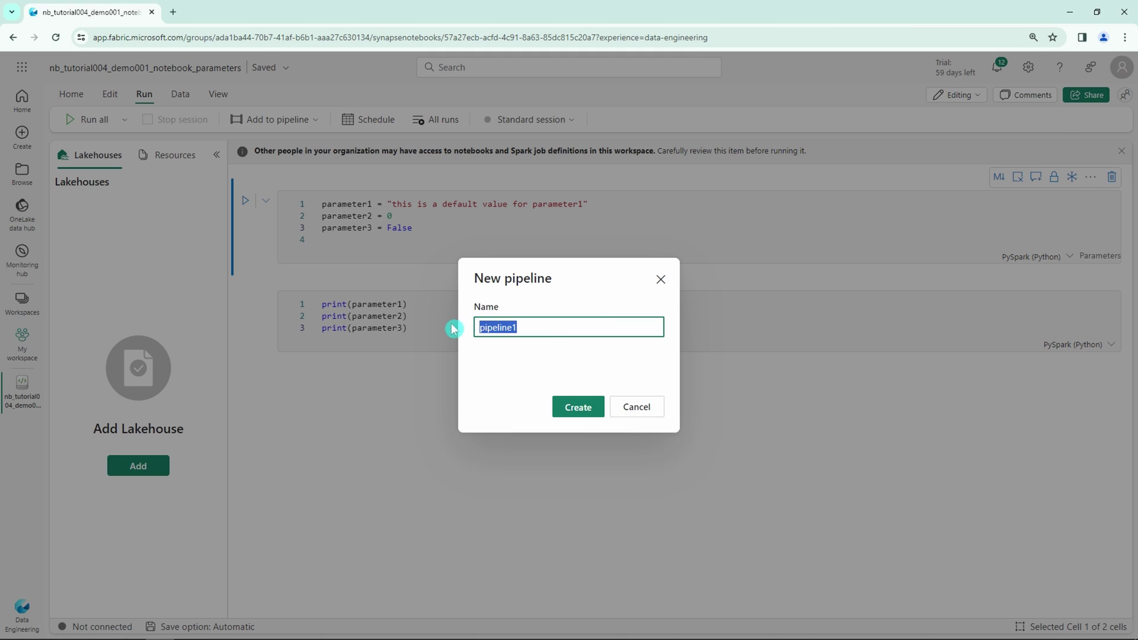
{"action": "type", "text": "nb_tutorial004_demo001_notebook_parameters"}
{"action": "left_click", "coordinate": [584, 408]}
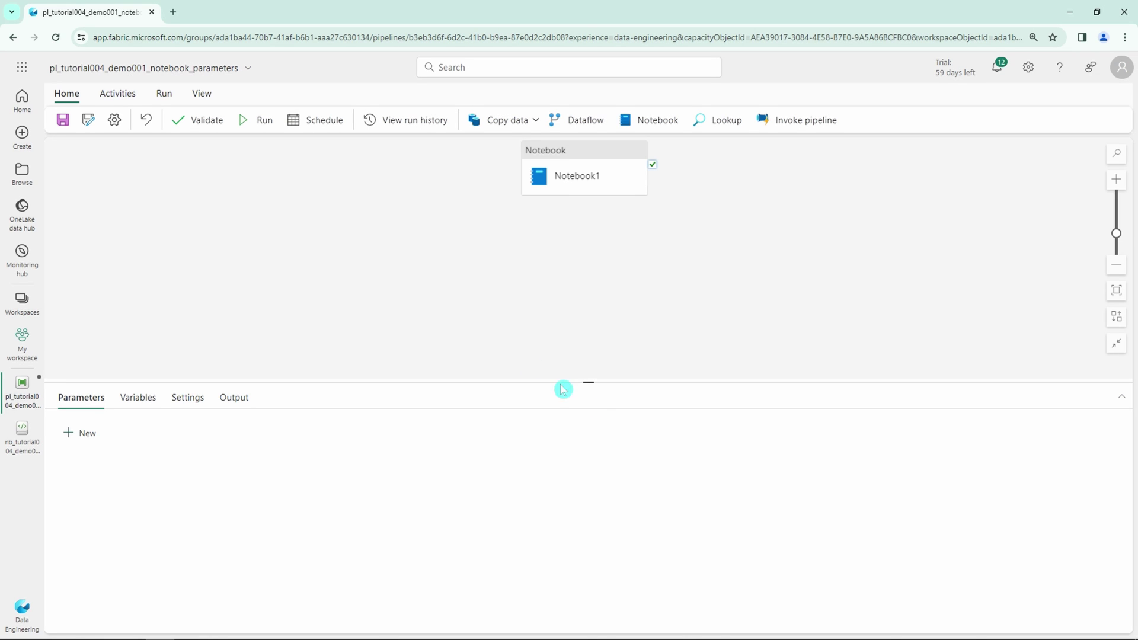
Move the Notebook1 activity down-left and rename it nb_tutorial004_demo001_notebook_parameters
{"action": "left_click", "coordinate": [581, 185]}
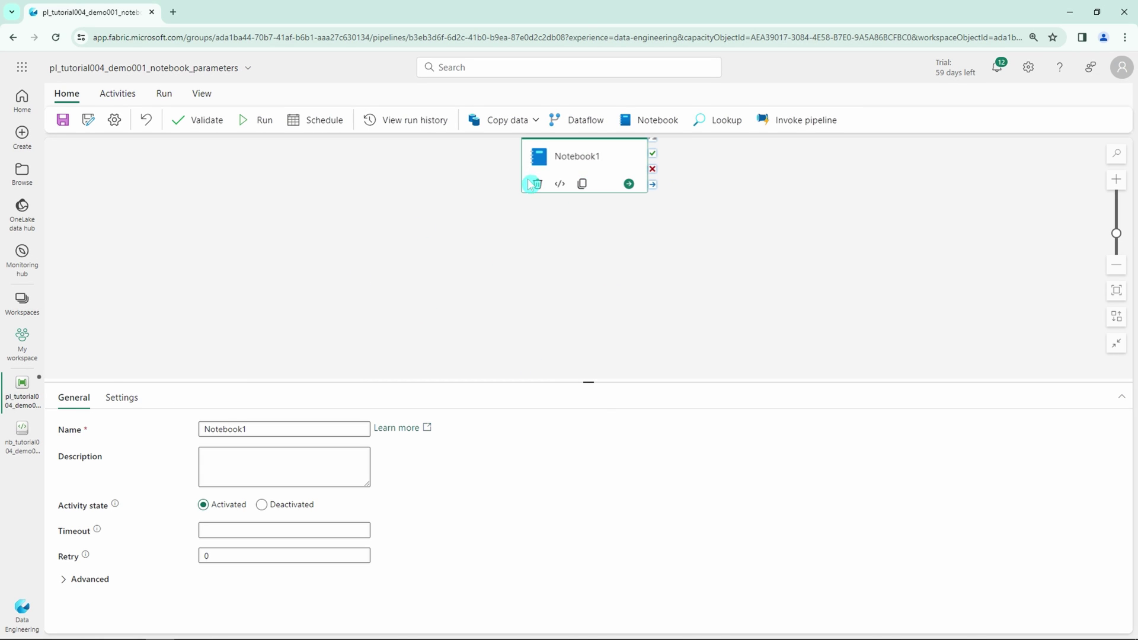
{"action": "left_click_drag", "start_coordinate": [584, 188], "coordinate": [531, 211]}
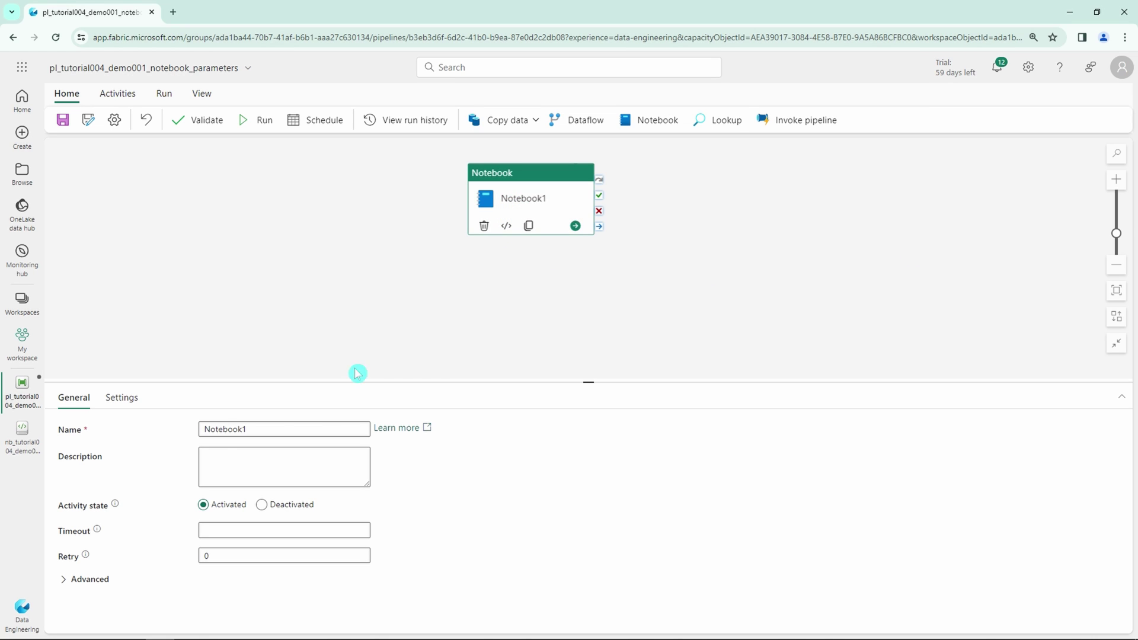
{"action": "triple_click", "coordinate": [251, 429]}
{"action": "key", "text": "ctrl+v"}
{"action": "left_click", "coordinate": [362, 467]}
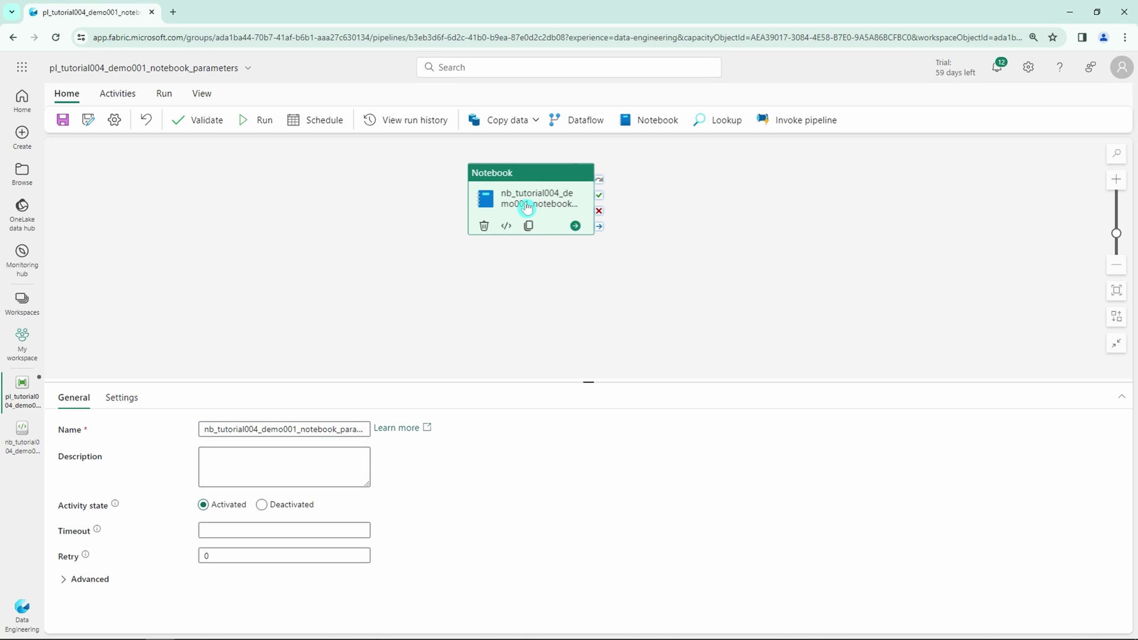
In the activity's Settings, expand Base parameters and add three parameter rows
{"action": "left_click", "coordinate": [118, 402]}
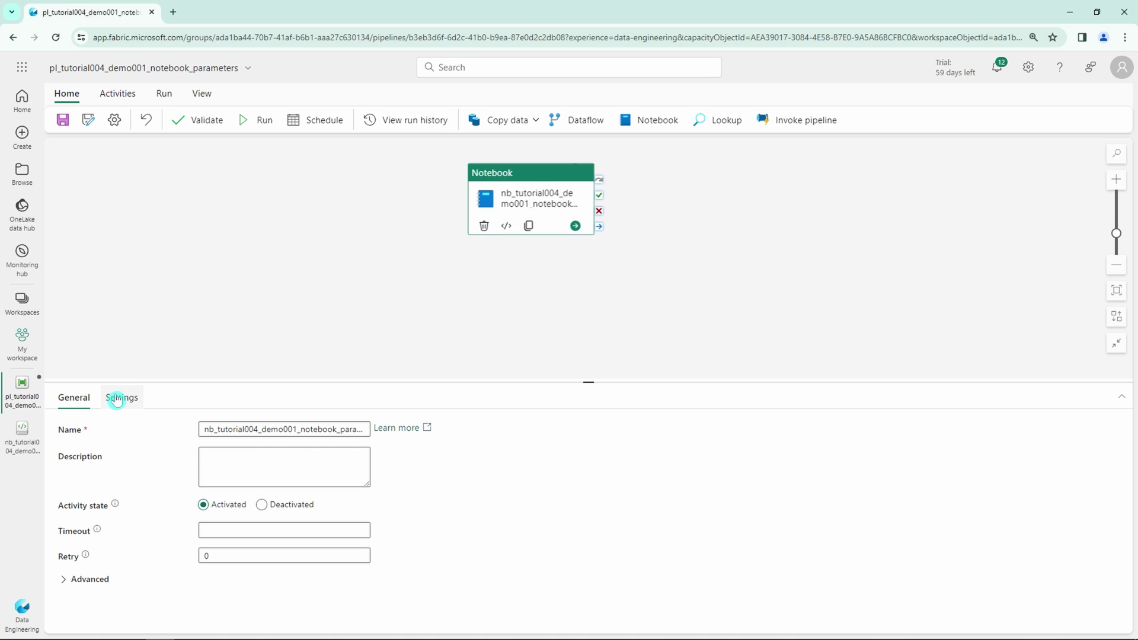
{"action": "left_click", "coordinate": [108, 477]}
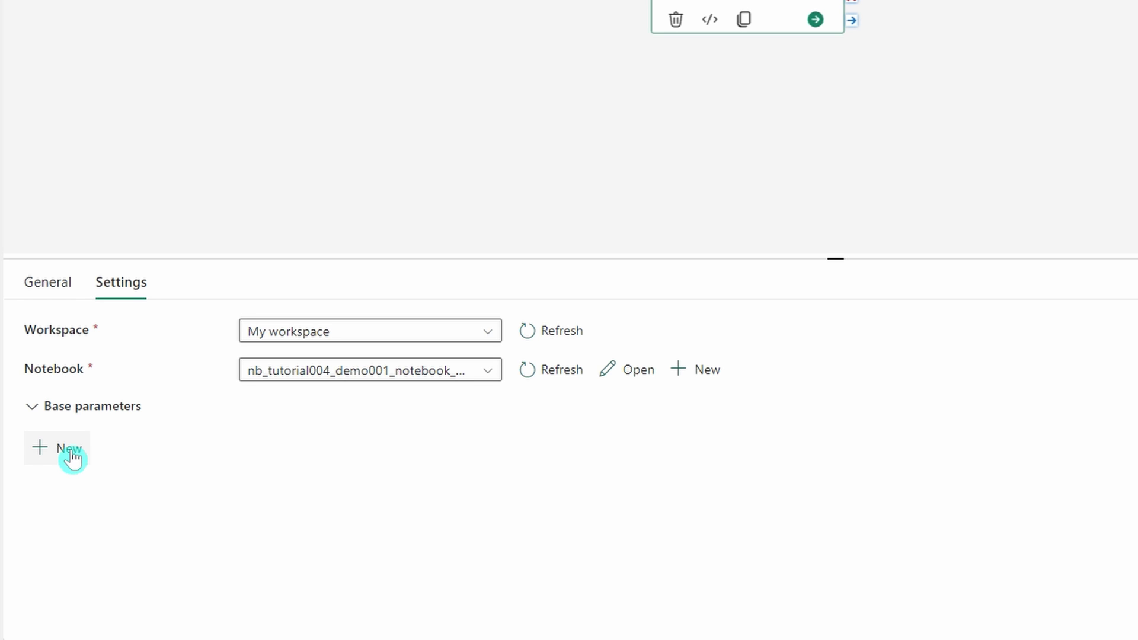
{"action": "left_click", "coordinate": [70, 450]}
{"action": "left_click", "coordinate": [70, 451]}
{"action": "left_click", "coordinate": [69, 451]}
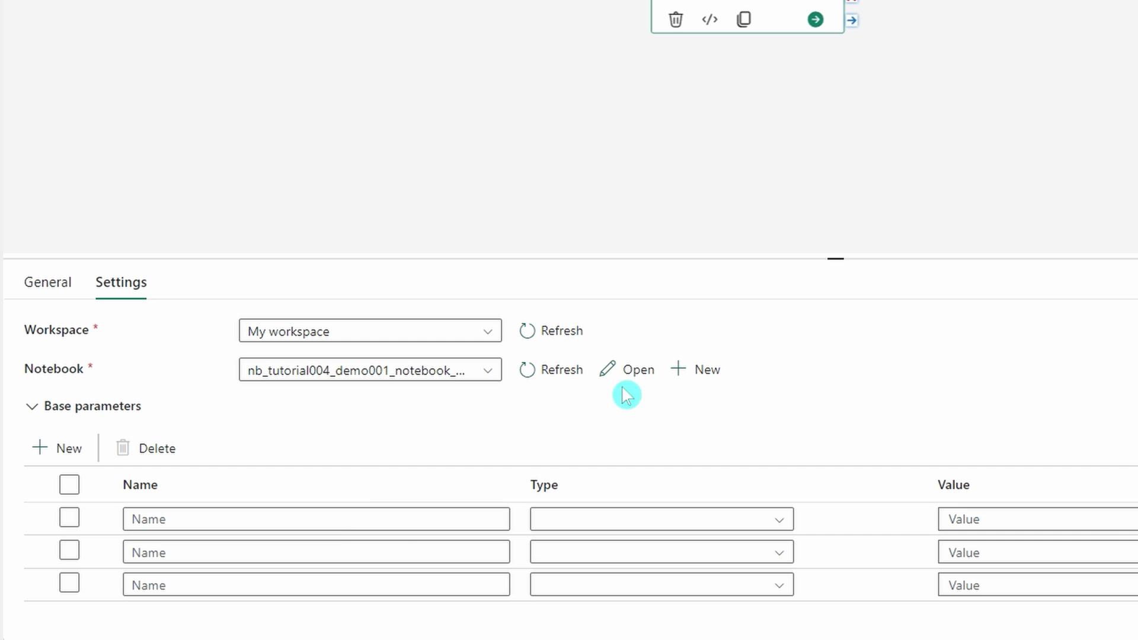
Name the first base parameter parameter1 with type String
{"action": "left_click", "coordinate": [333, 519]}
{"action": "type", "text": "parameter1"}
{"action": "left_click", "coordinate": [773, 523]}
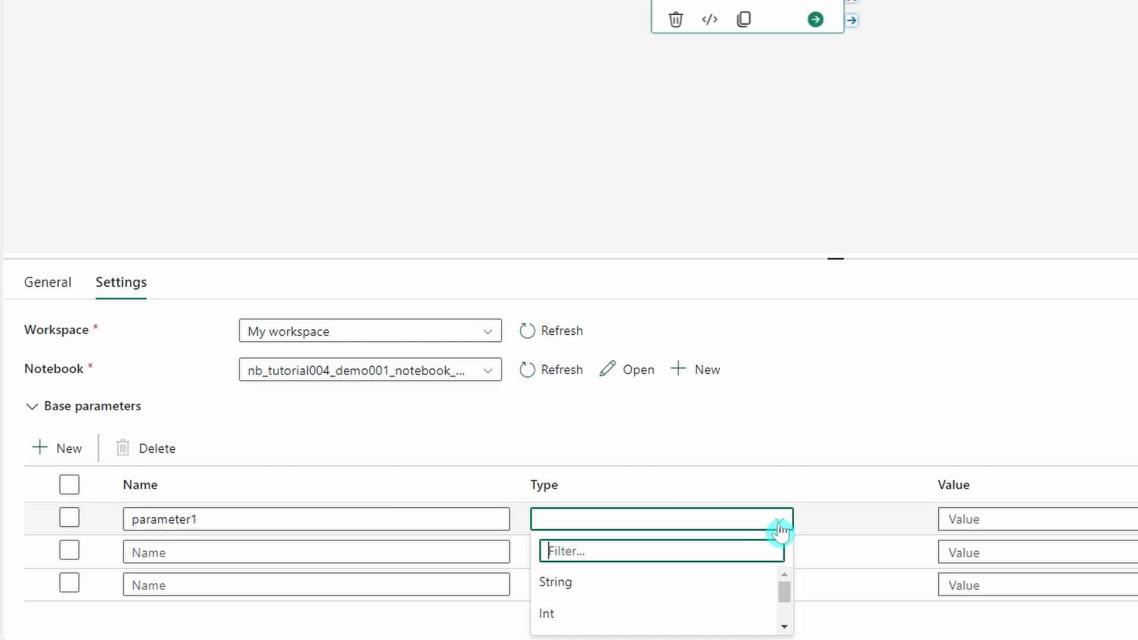
{"action": "left_click", "coordinate": [659, 596]}
Name the second base parameter parameter2 with type Int
{"action": "left_click", "coordinate": [367, 552]}
{"action": "type", "text": "parameter2"}
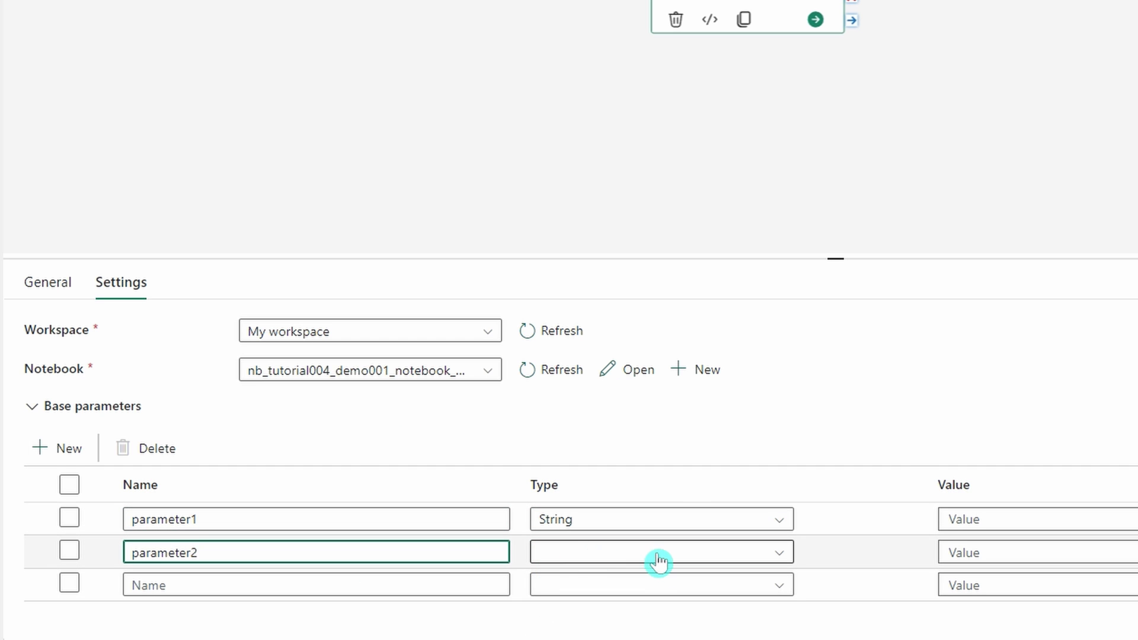
{"action": "left_click", "coordinate": [658, 555]}
{"action": "scroll", "coordinate": [616, 610], "scroll_direction": "down", "scroll_amount": 2}
{"action": "scroll", "coordinate": [616, 612], "scroll_direction": "up", "scroll_amount": 2}
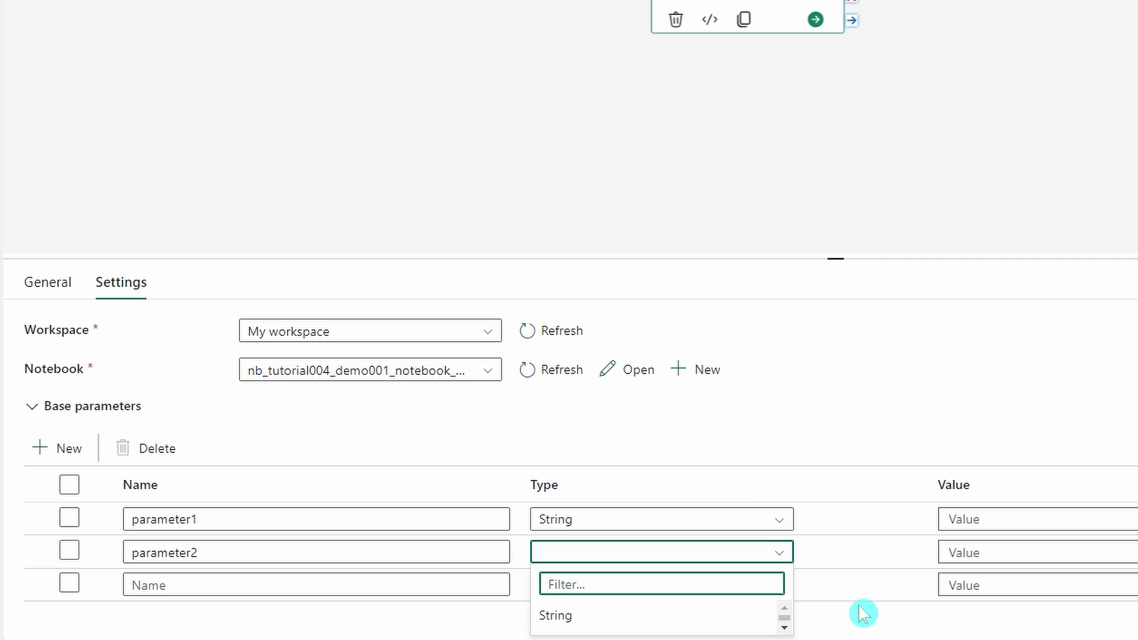
{"action": "left_click", "coordinate": [667, 593]}
{"action": "type", "text": "int"}
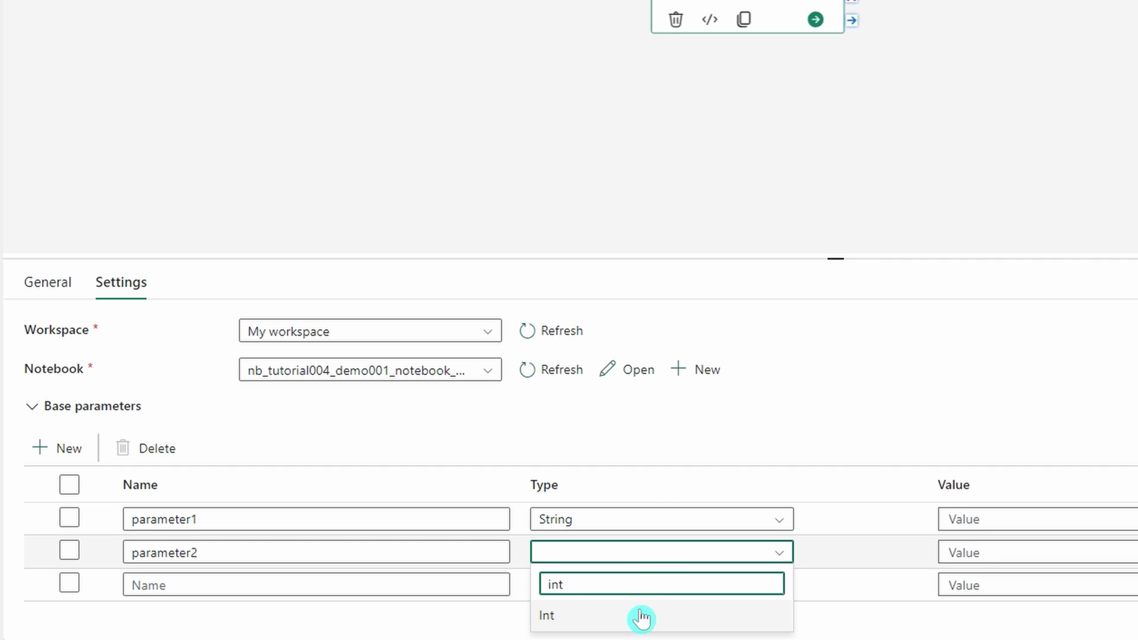
{"action": "left_click", "coordinate": [643, 617]}
Name the third base parameter parameter3 with type Bool
{"action": "left_click", "coordinate": [238, 584]}
{"action": "type", "text": "parameter3"}
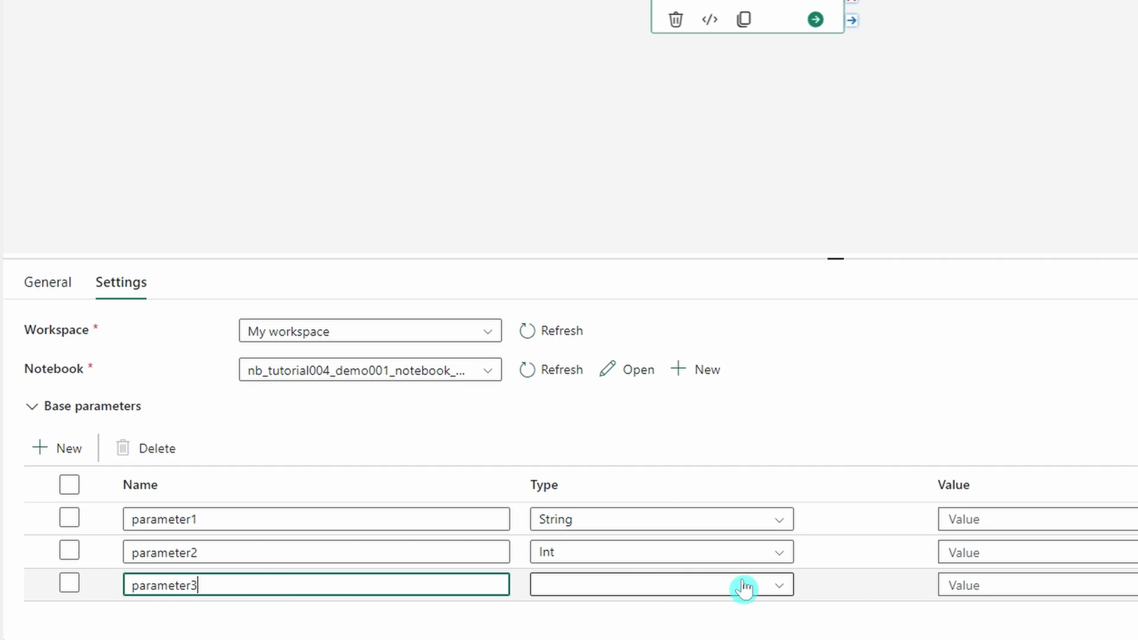
{"action": "left_click", "coordinate": [762, 587]}
{"action": "type", "text": "fa"}
{"action": "key", "text": "BackSpace"}
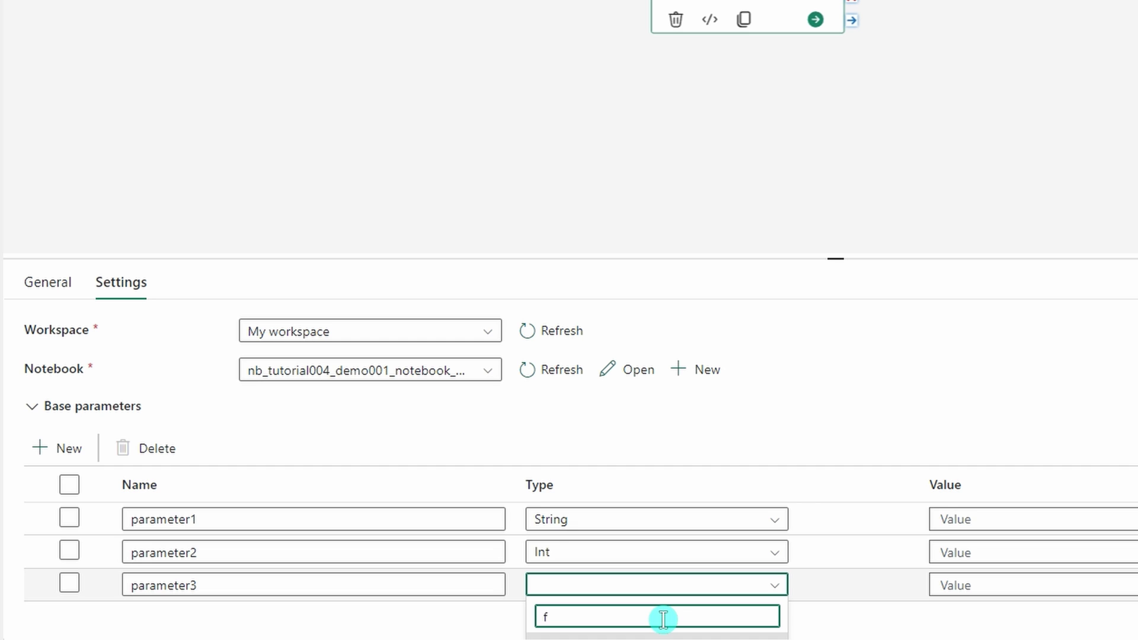
{"action": "key", "text": "BackSpace"}
{"action": "type", "text": "bool"}
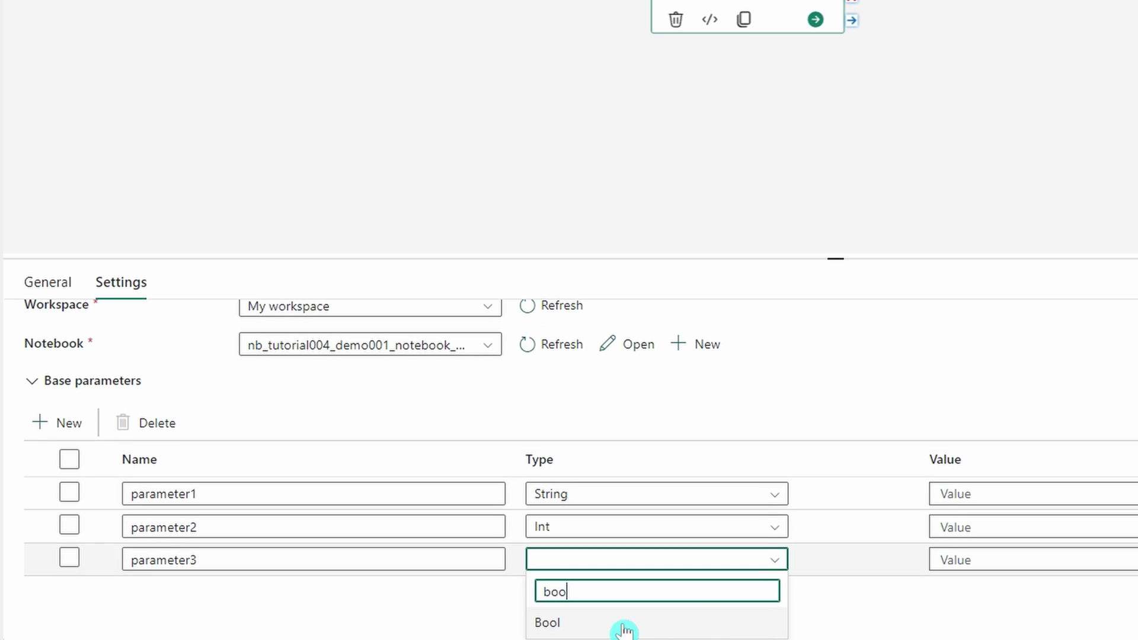
{"action": "left_click", "coordinate": [622, 629]}
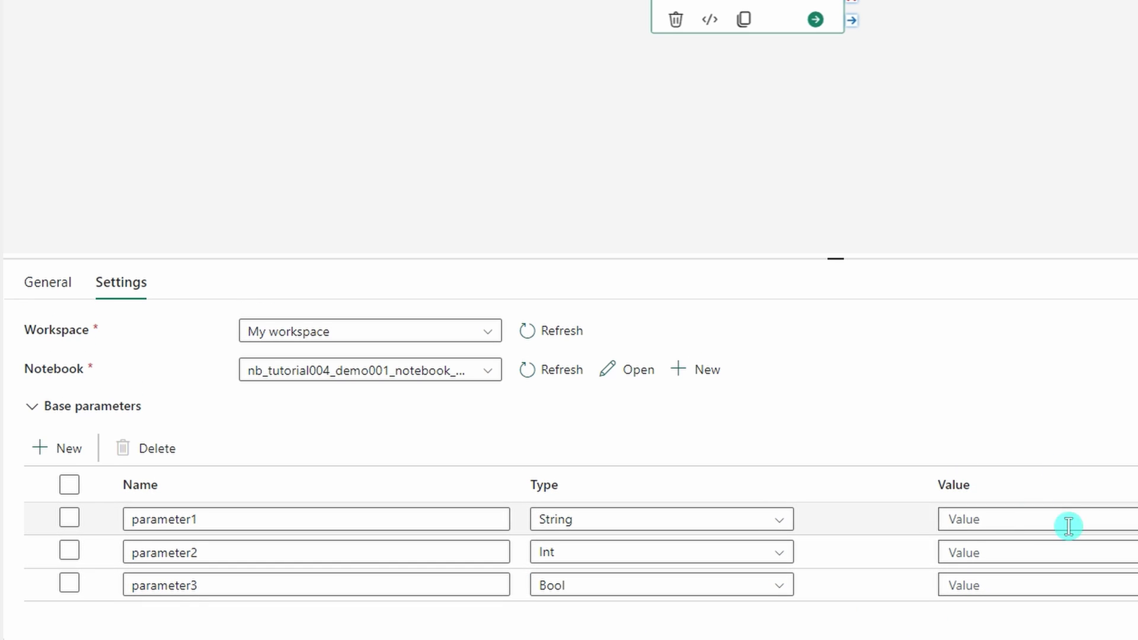
Enter the values 'new value for parameter1', 123 and true for the three parameters
{"action": "left_click", "coordinate": [1034, 519]}
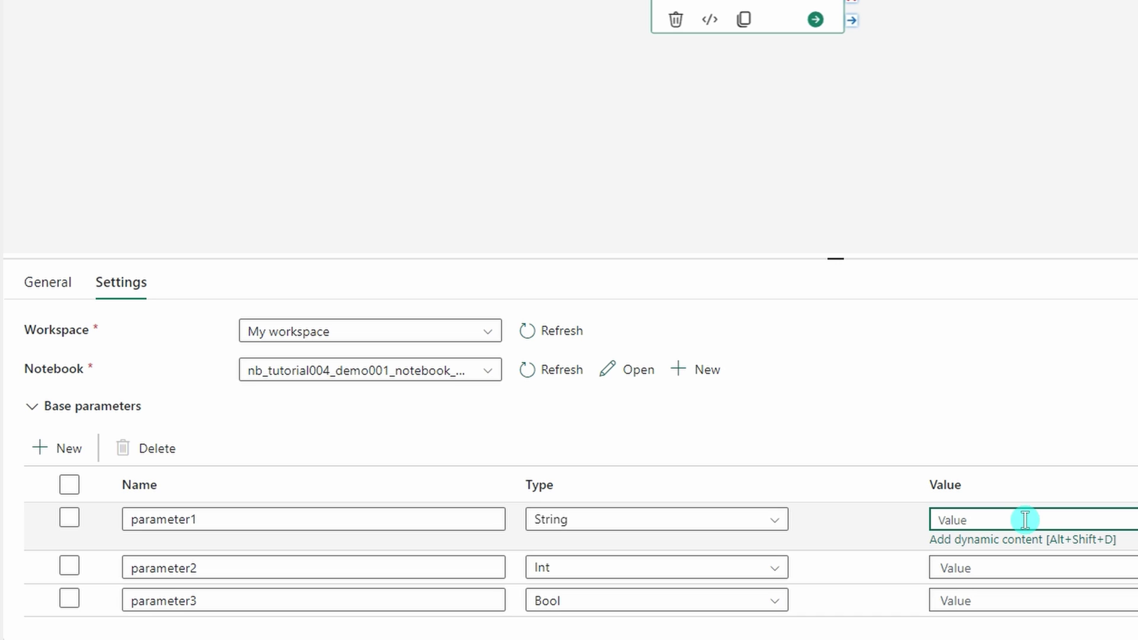
{"action": "type", "text": "new value for parameter1"}
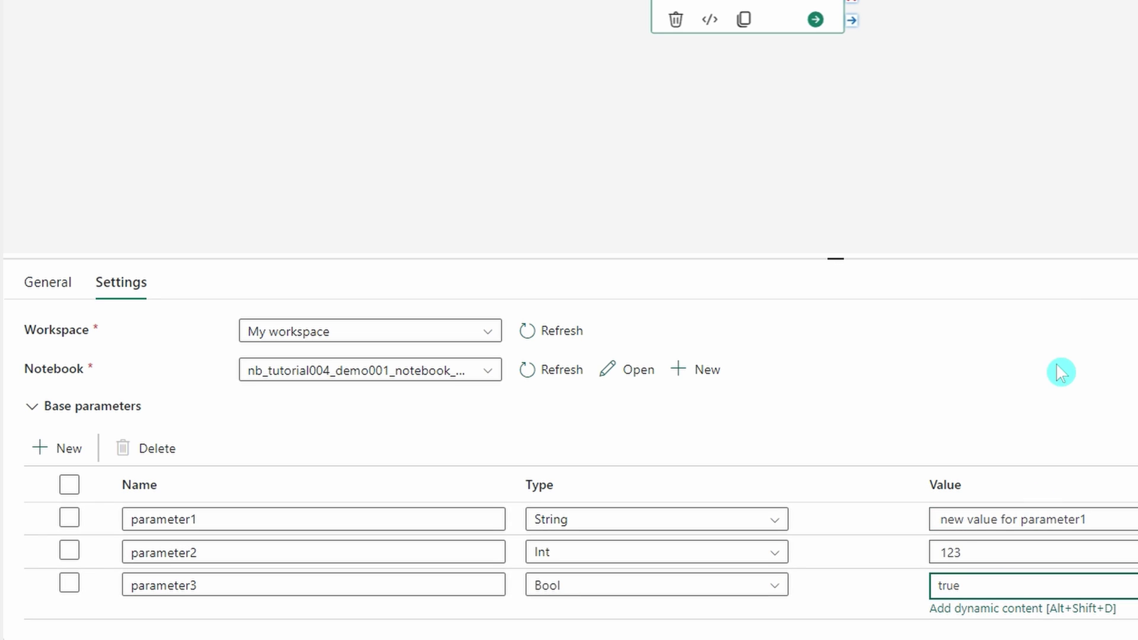
{"action": "left_click", "coordinate": [1049, 381]}
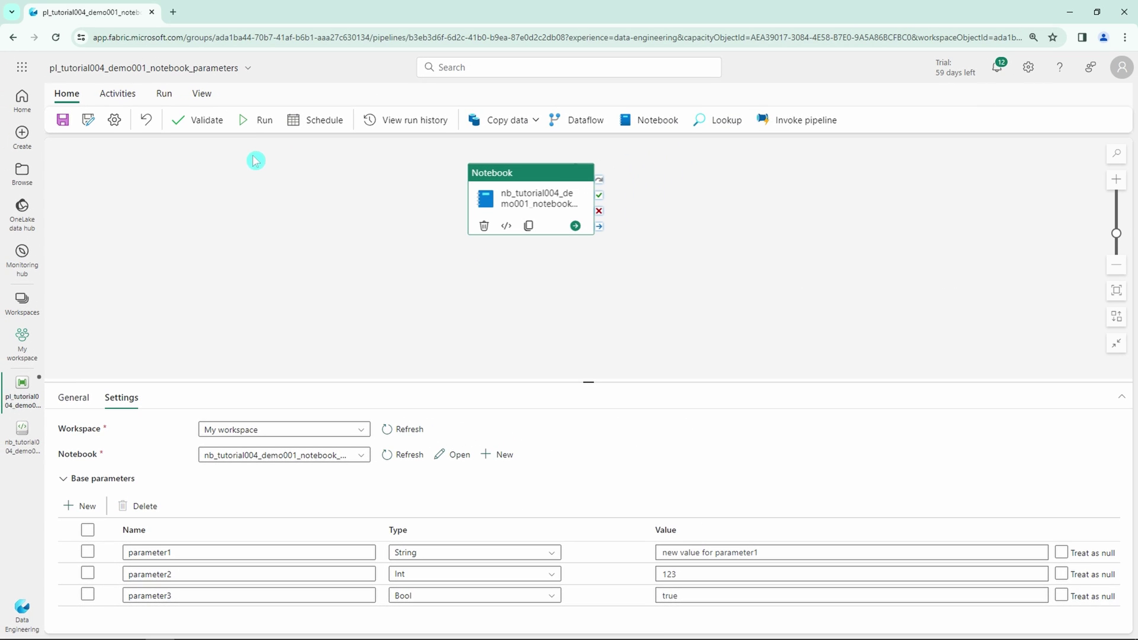
Save and run the pipeline, then refresh the Output pane to see the Succeeded status
{"action": "left_click", "coordinate": [256, 121]}
{"action": "left_click", "coordinate": [557, 394]}
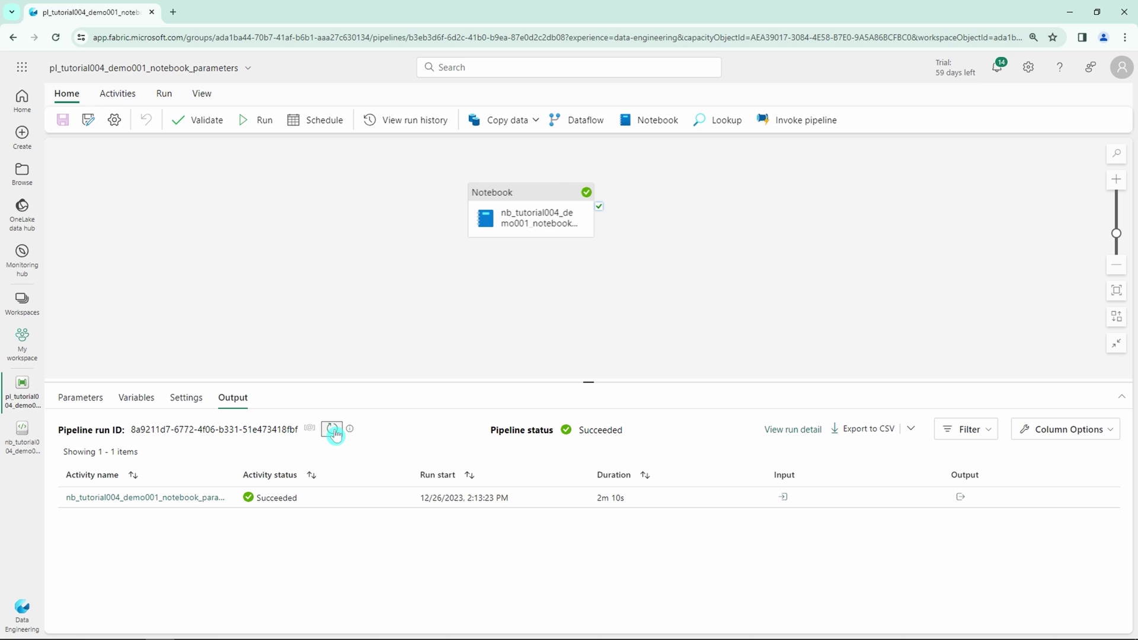
{"action": "left_click", "coordinate": [333, 431]}
From the notebook's All runs list, open the pipeline run's monitoring details and its Data tab
{"action": "left_click", "coordinate": [23, 444]}
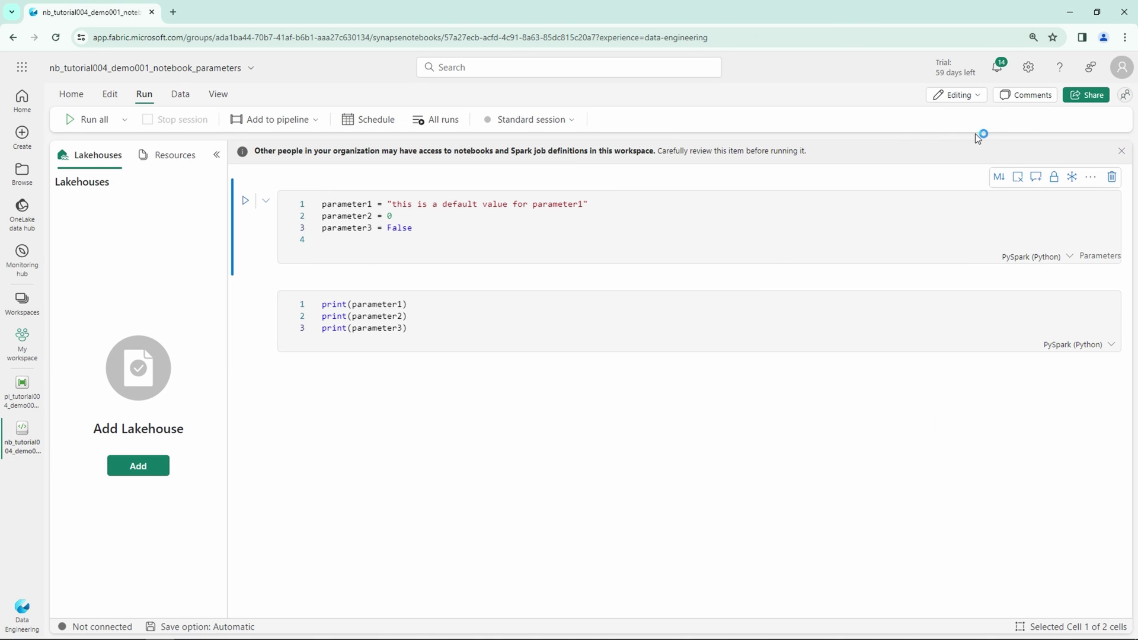
{"action": "left_click", "coordinate": [436, 121]}
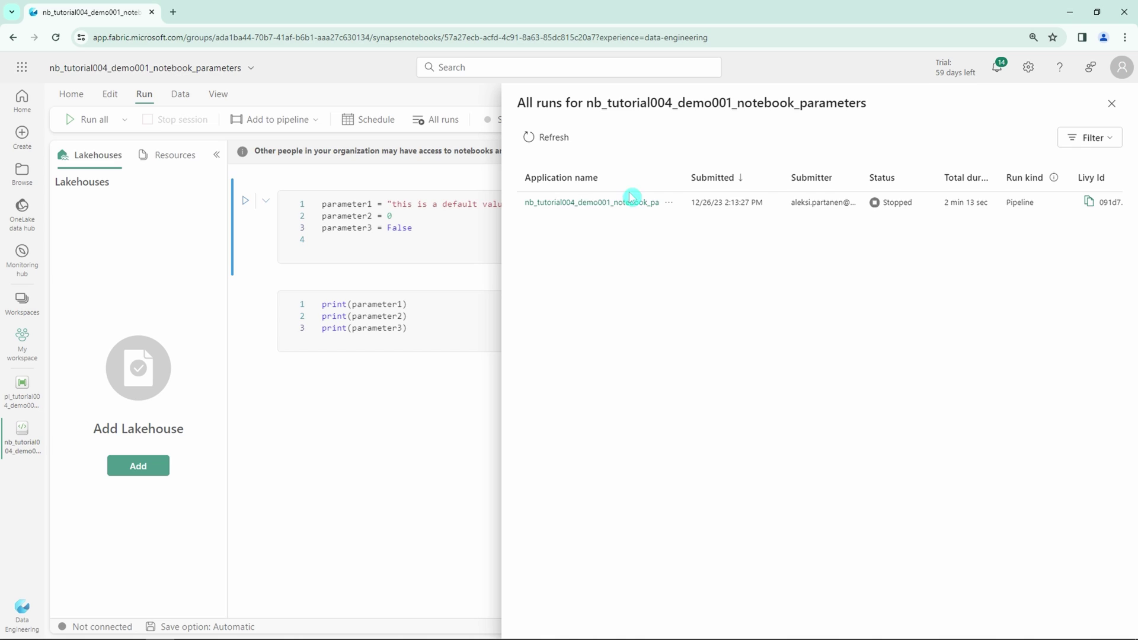
{"action": "left_click", "coordinate": [631, 202]}
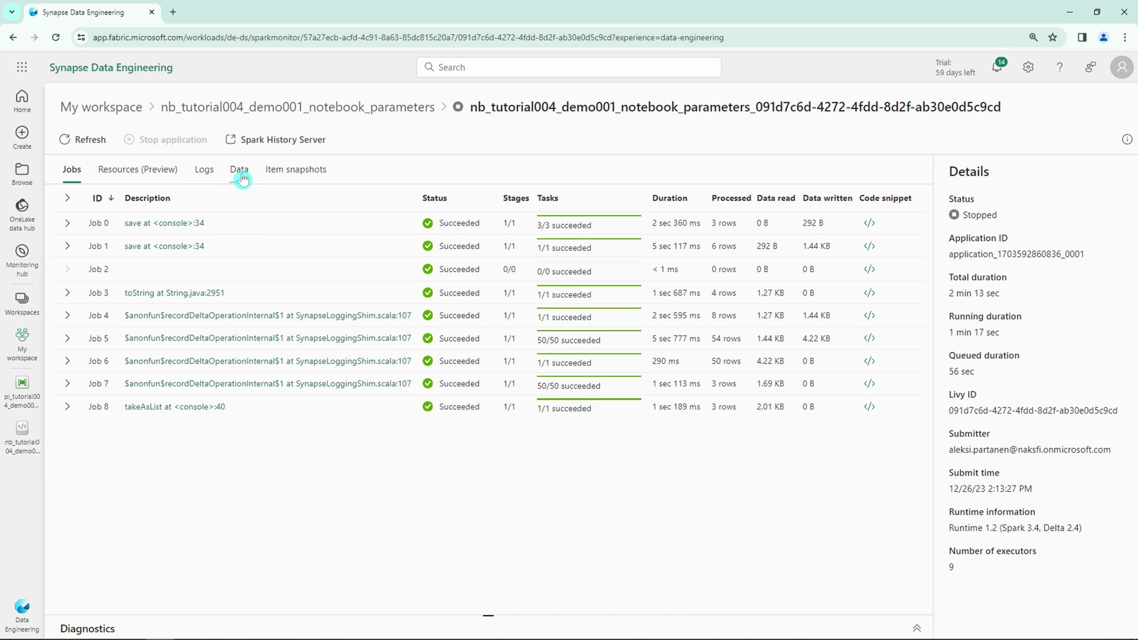
{"action": "left_click", "coordinate": [121, 178]}
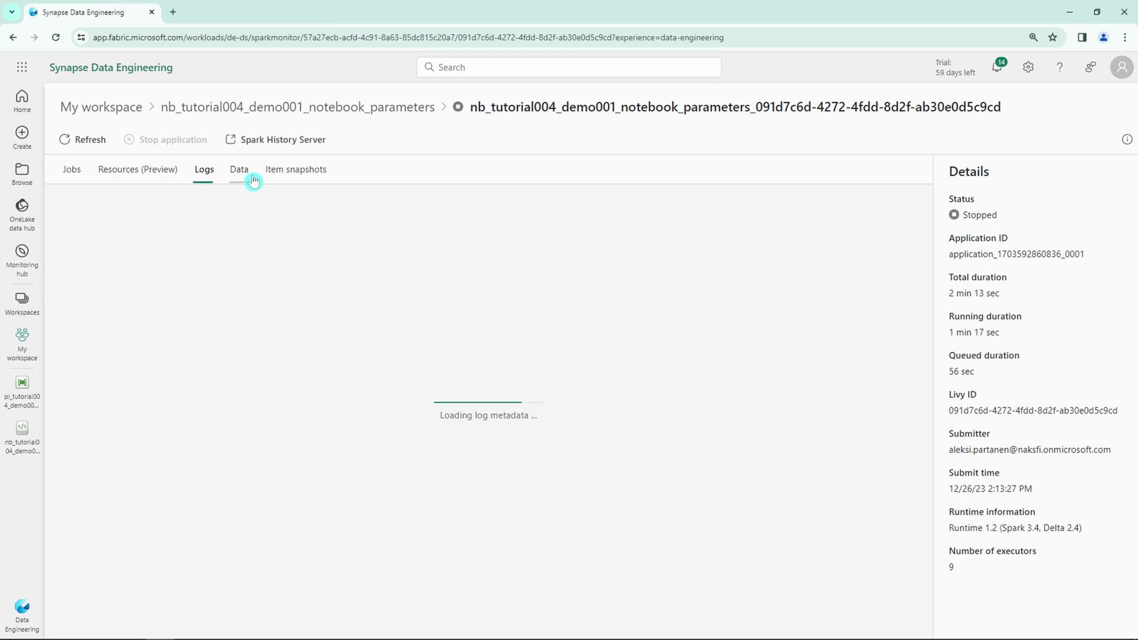
{"action": "left_click", "coordinate": [243, 172]}
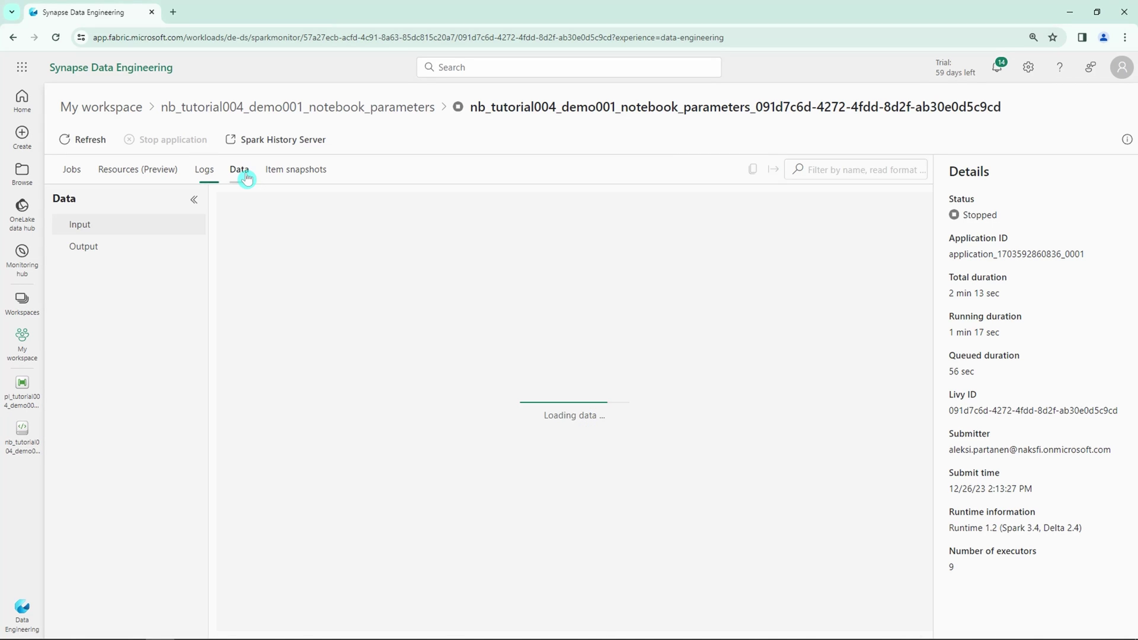
Show the run's Item snapshots and collapse the snapshot tree to widen the code view
{"action": "left_click", "coordinate": [299, 171]}
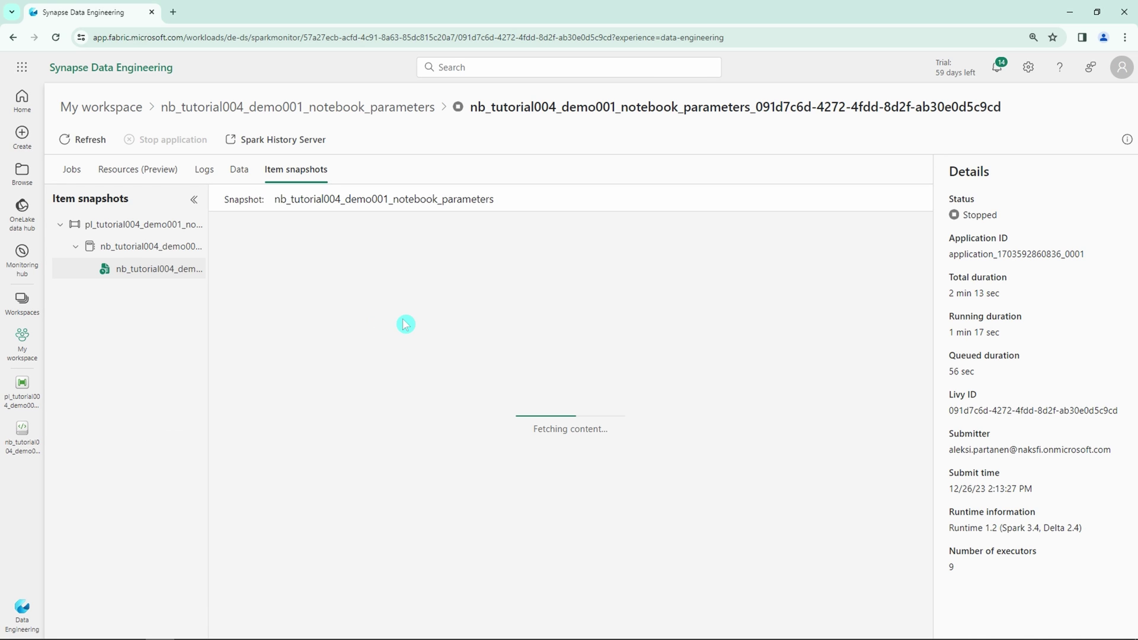
{"action": "scroll", "coordinate": [513, 317], "scroll_direction": "down", "scroll_amount": 1}
{"action": "scroll", "coordinate": [513, 318], "scroll_direction": "up", "scroll_amount": 1}
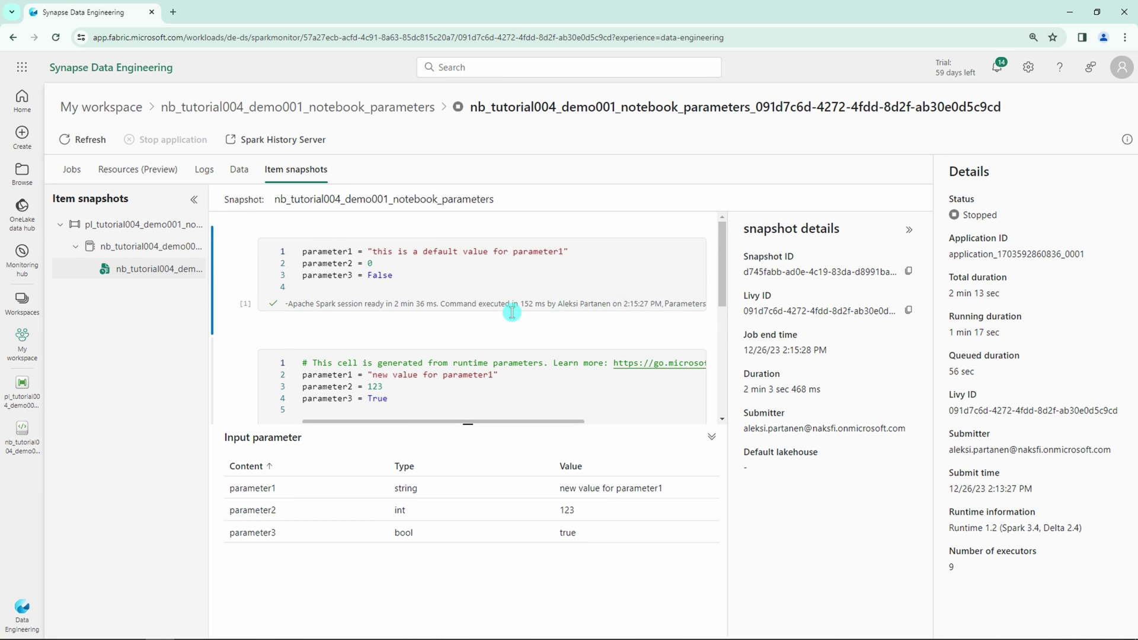
{"action": "scroll", "coordinate": [512, 312], "scroll_direction": "down", "scroll_amount": 2}
{"action": "scroll", "coordinate": [584, 310], "scroll_direction": "down", "scroll_amount": 1}
{"action": "scroll", "coordinate": [634, 323], "scroll_direction": "up", "scroll_amount": 3}
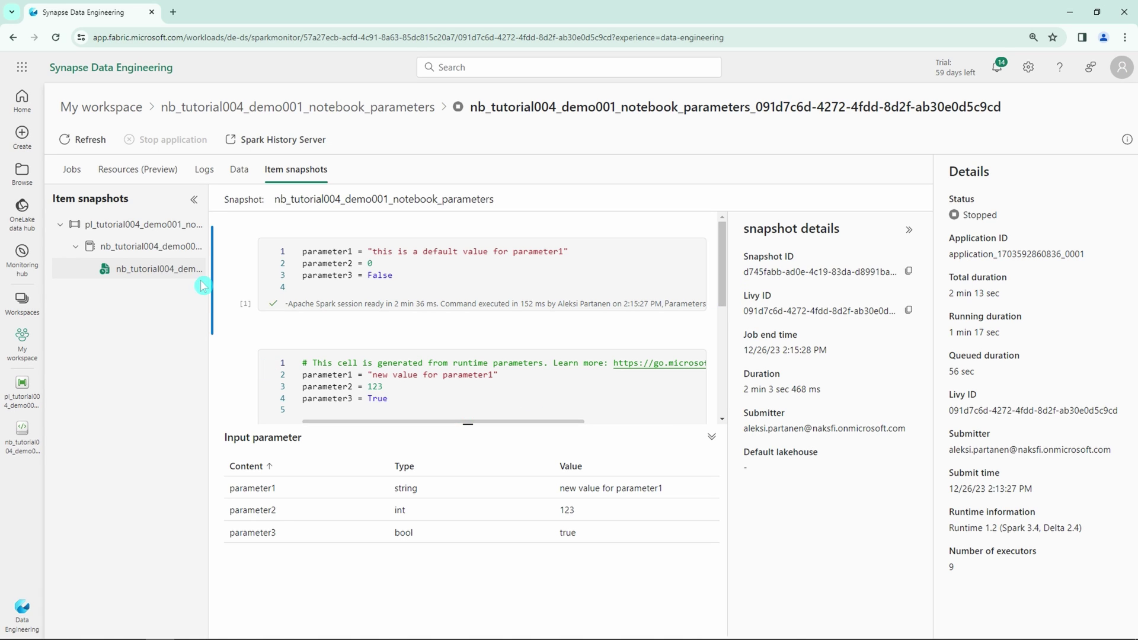
{"action": "left_click", "coordinate": [193, 200]}
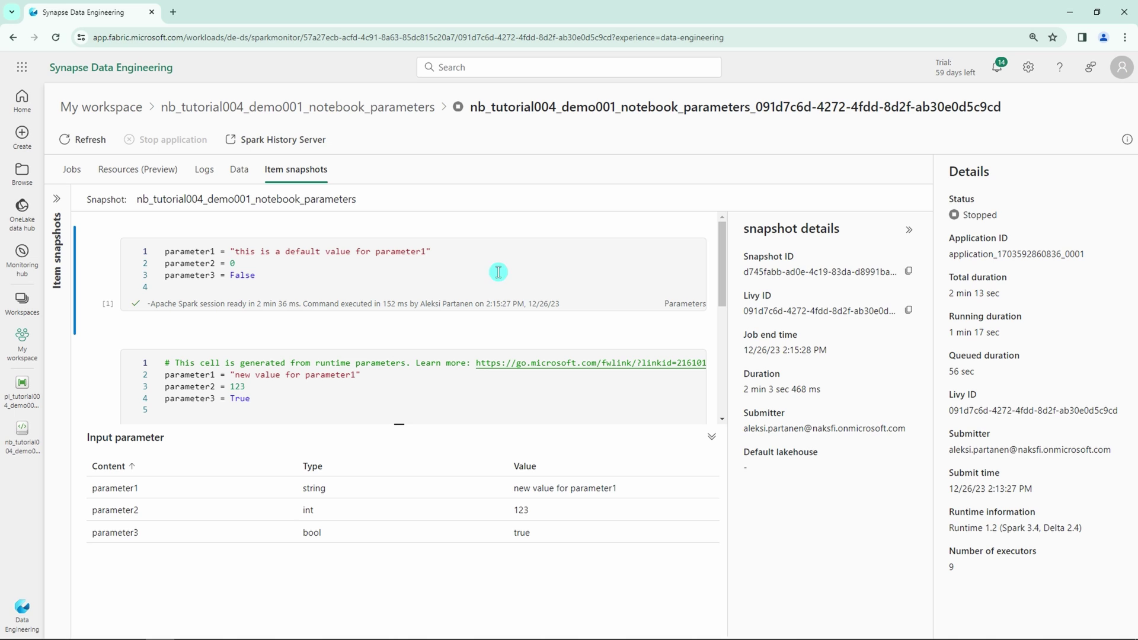
Scroll to the print cell and highlight its output: new value for parameter1, 123, True
{"action": "left_click_drag", "start_coordinate": [720, 275], "coordinate": [726, 296]}
{"action": "left_click_drag", "start_coordinate": [161, 315], "coordinate": [355, 315]}
{"action": "scroll", "coordinate": [356, 311], "scroll_direction": "up", "scroll_amount": 1}
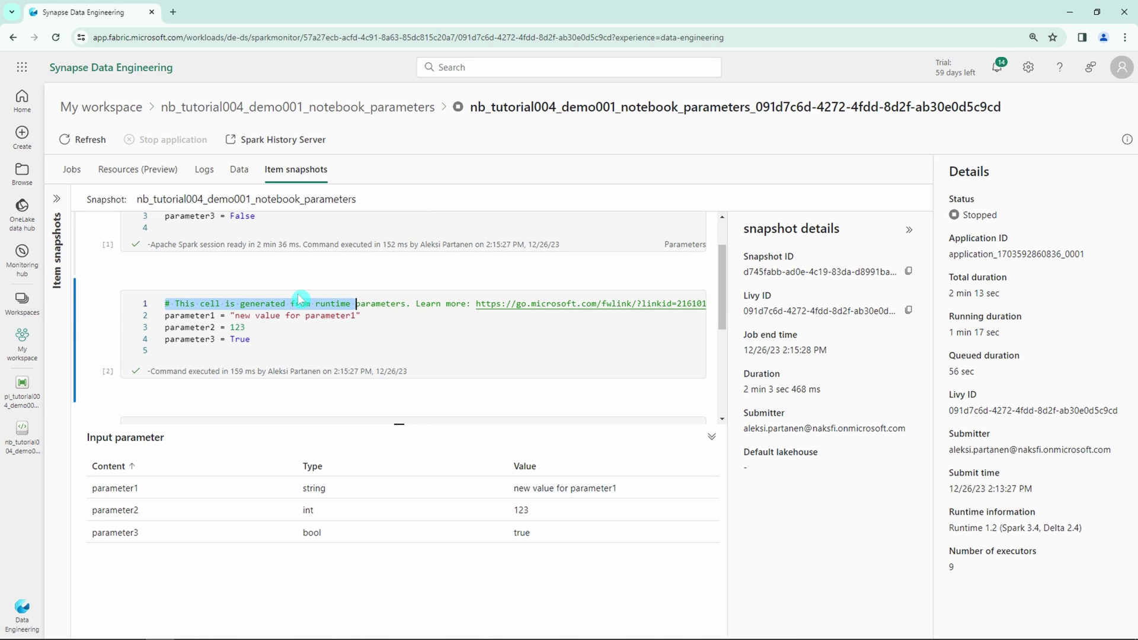
{"action": "scroll", "coordinate": [290, 299], "scroll_direction": "down", "scroll_amount": 3}
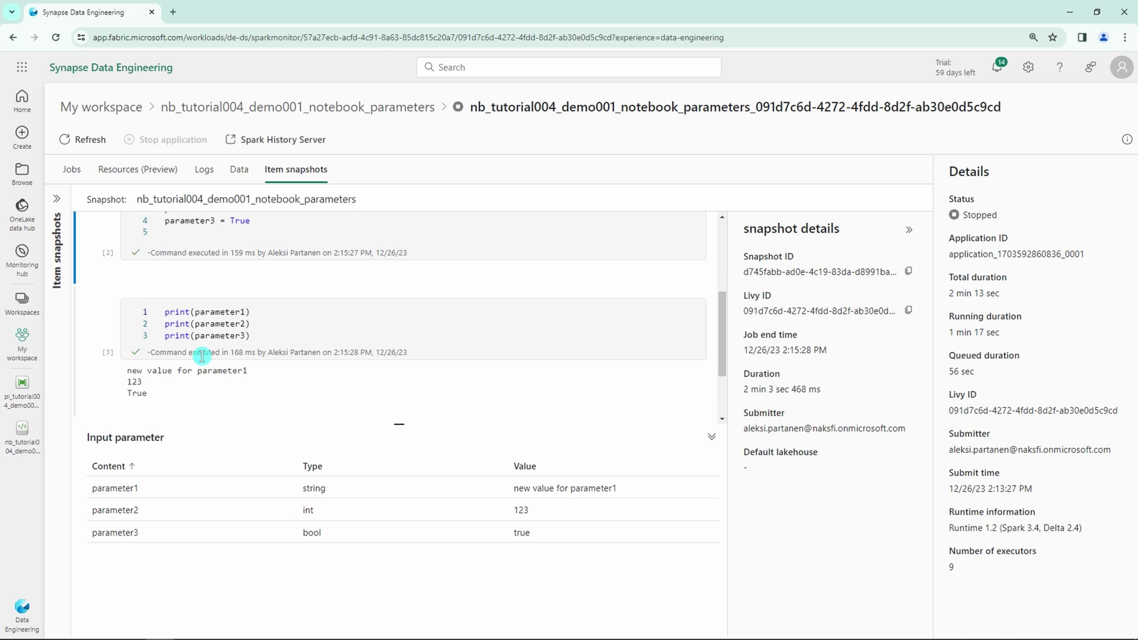
{"action": "scroll", "coordinate": [263, 350], "scroll_direction": "down", "scroll_amount": 1}
{"action": "left_click_drag", "start_coordinate": [280, 282], "coordinate": [158, 256]}
{"action": "left_click", "coordinate": [313, 288]}
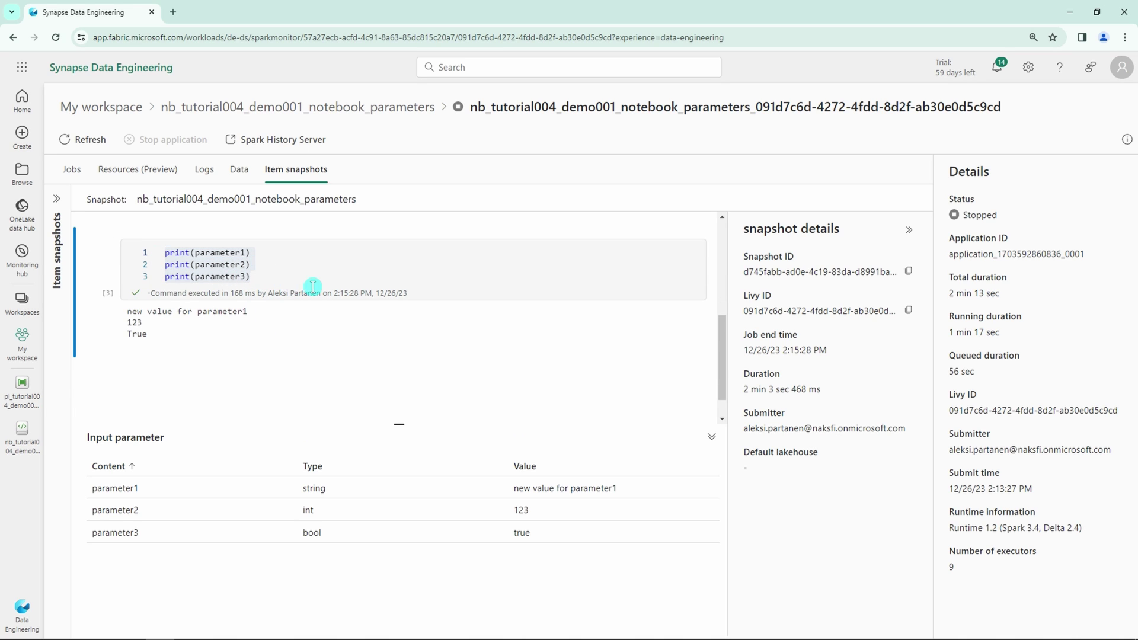
{"action": "left_click_drag", "start_coordinate": [174, 339], "coordinate": [125, 313]}
{"action": "scroll", "coordinate": [287, 323], "scroll_direction": "up", "scroll_amount": 2}
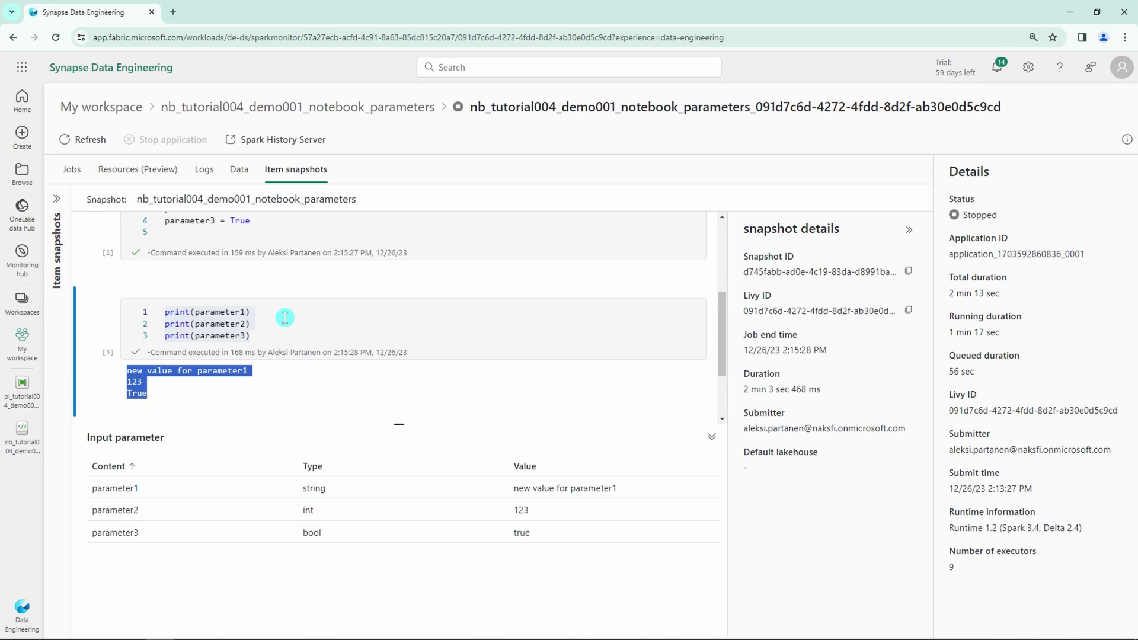